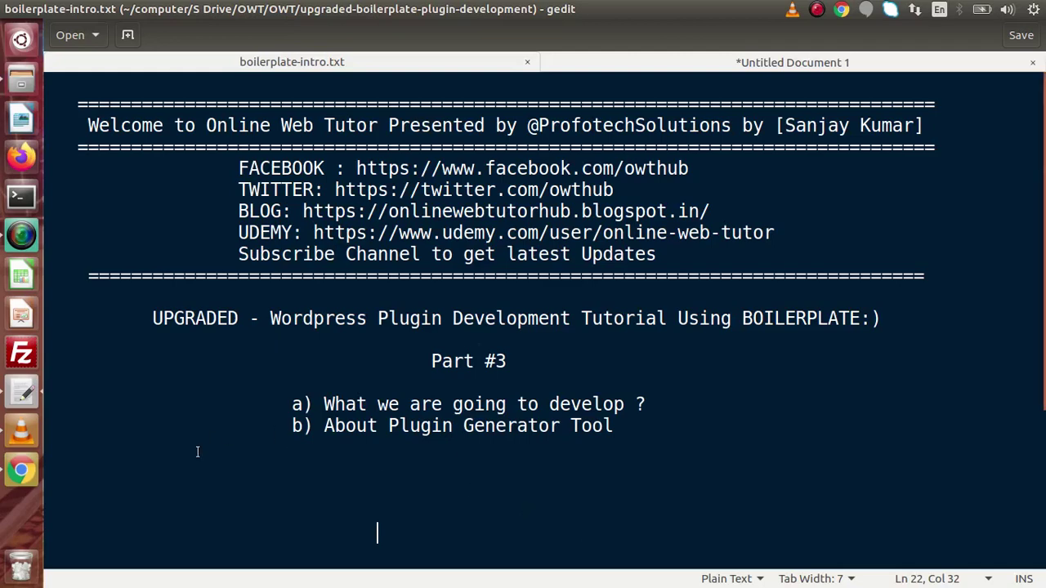
Switch from the gedit intro notes to the wppb.me generator page in Chrome
left_click(21, 470)
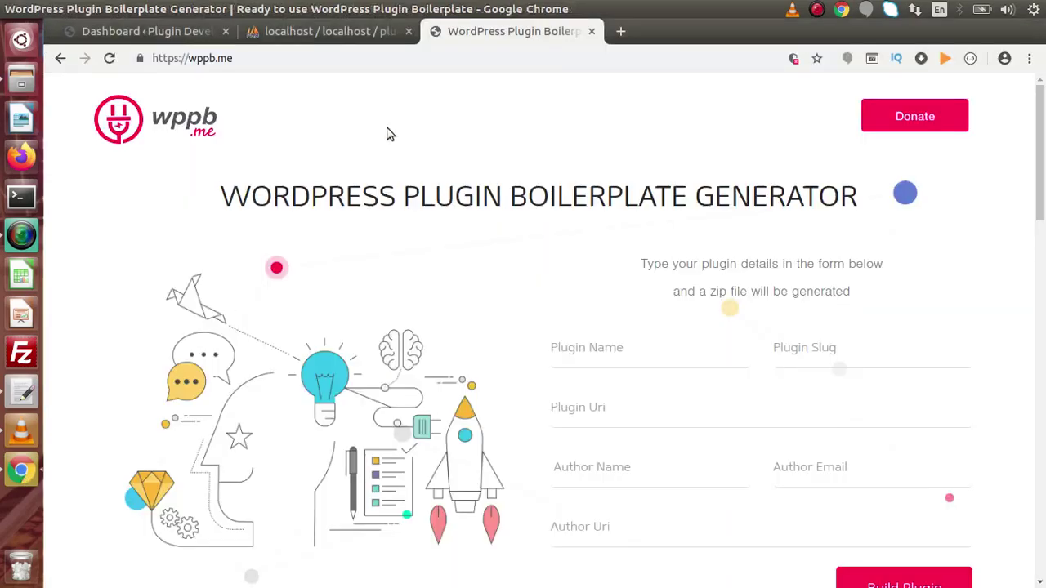
Select the wppb.me address, scroll down to the generator form, then return to gedit
left_click(253, 58)
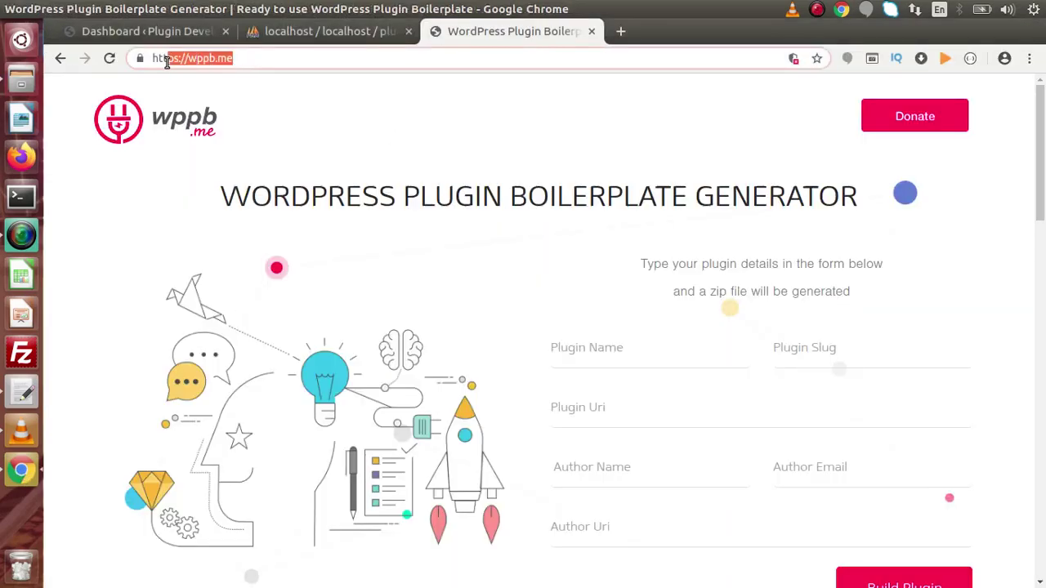
left_click(101, 271)
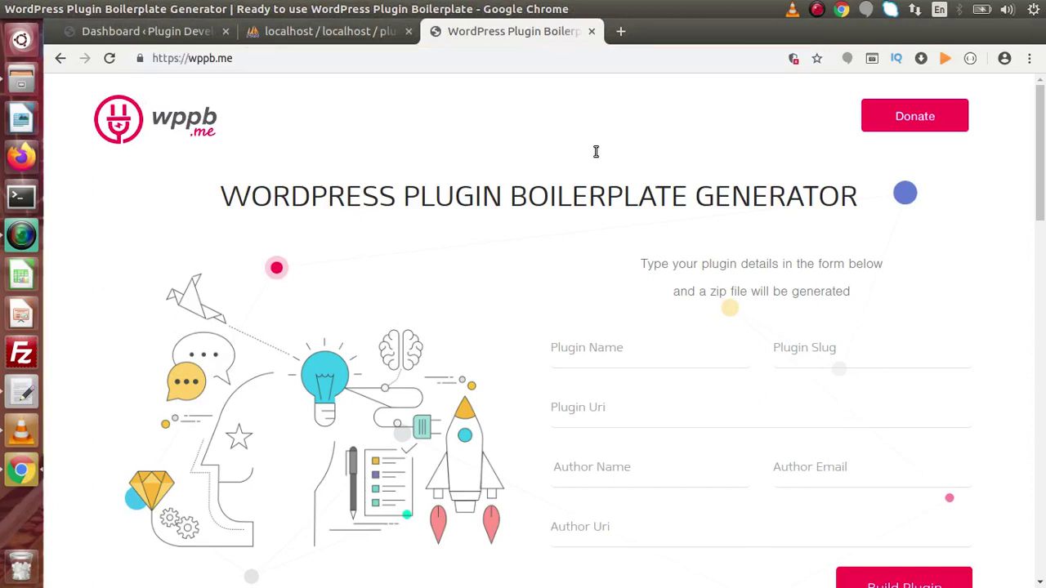
left_click_drag(1043, 122, 1044, 173)
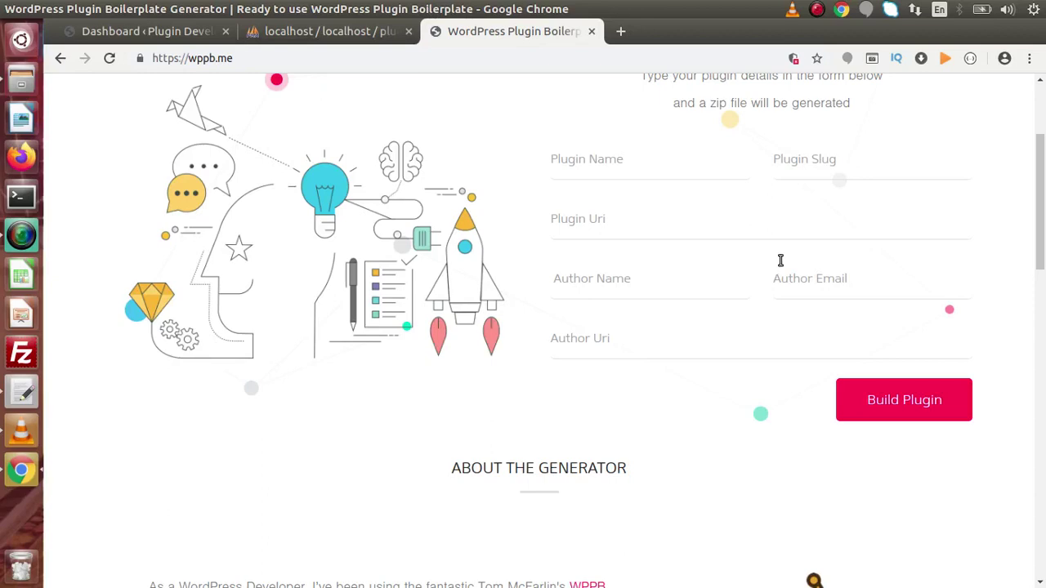
left_click(23, 393)
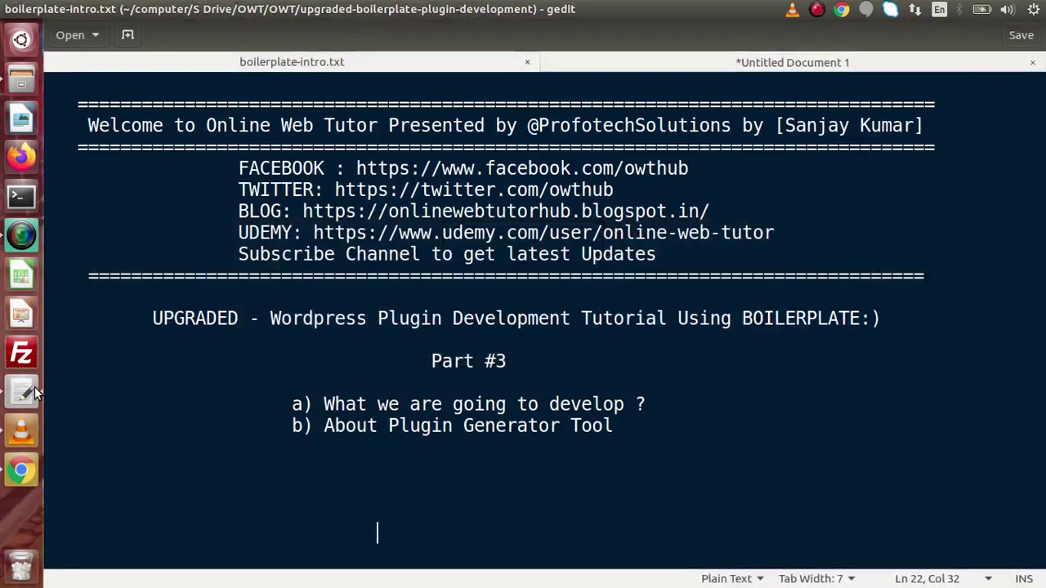
Switch to the Untitled Document 1 tab to draft the Books Management Plugin outline
left_click(624, 60)
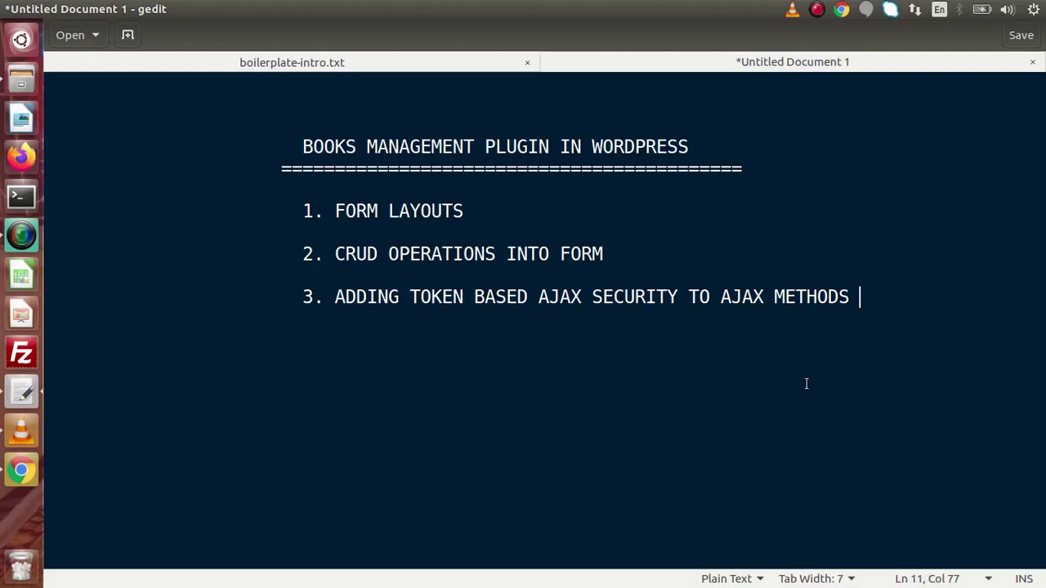
Add an ADMIN PANEL heading with an = underline below the title, then switch to Chrome
left_click(744, 167)
key("Return")
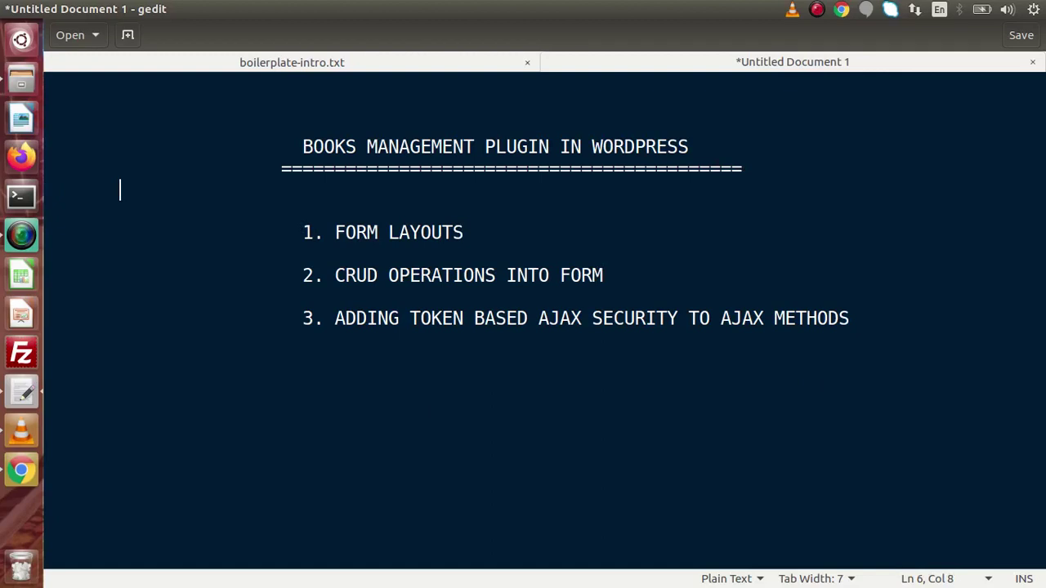
key("Return")
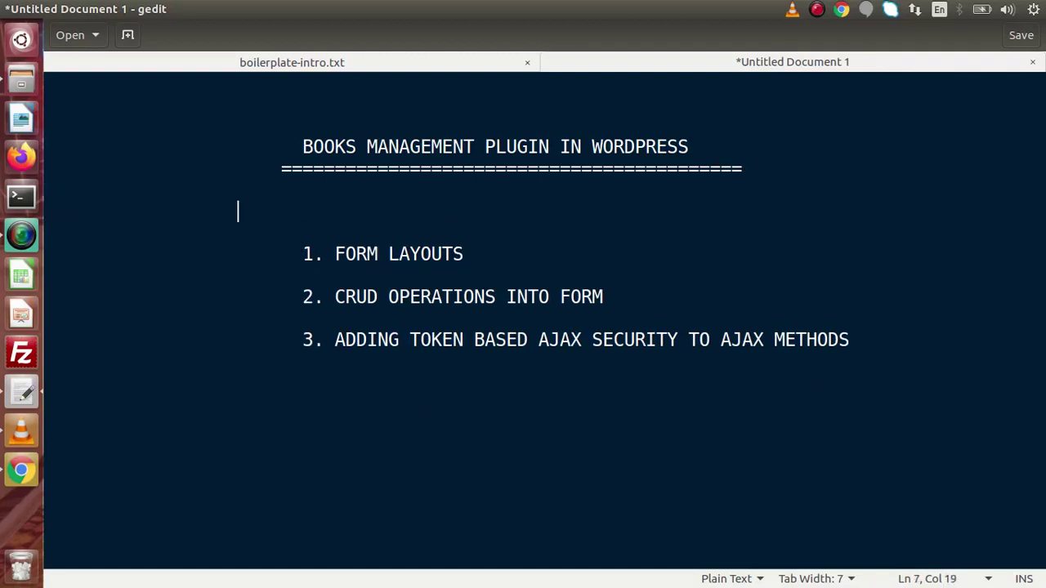
type("ADMIN PANEL")
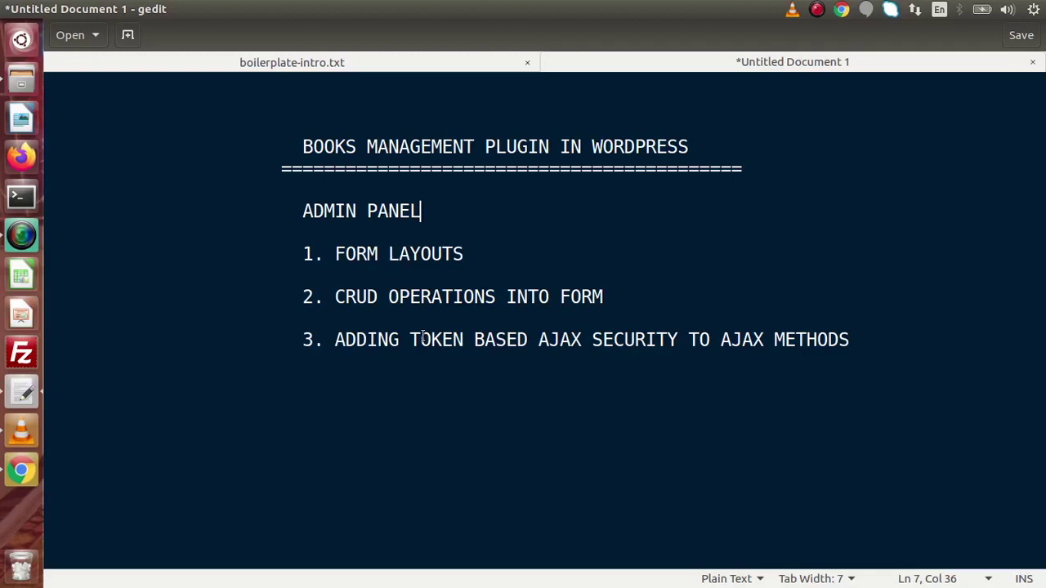
key("Return")
key("BackSpace")
key("BackSpace")
type("=========")
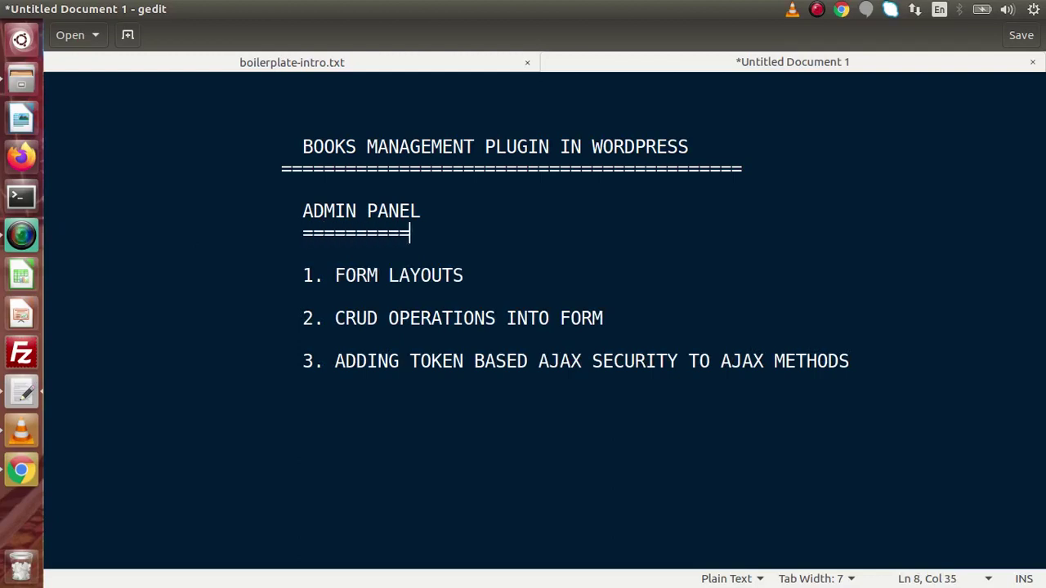
type("===============")
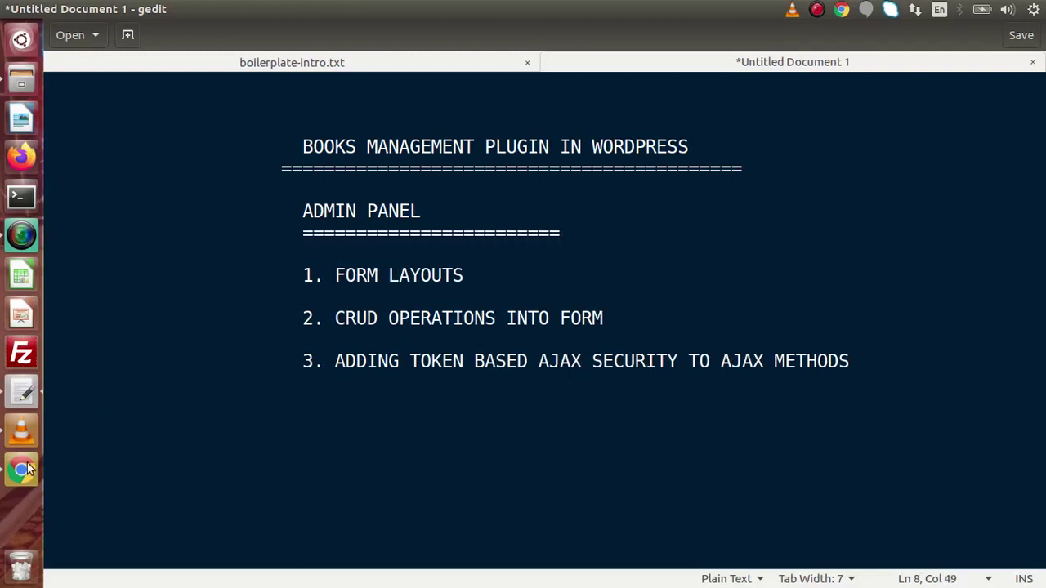
left_click(22, 468)
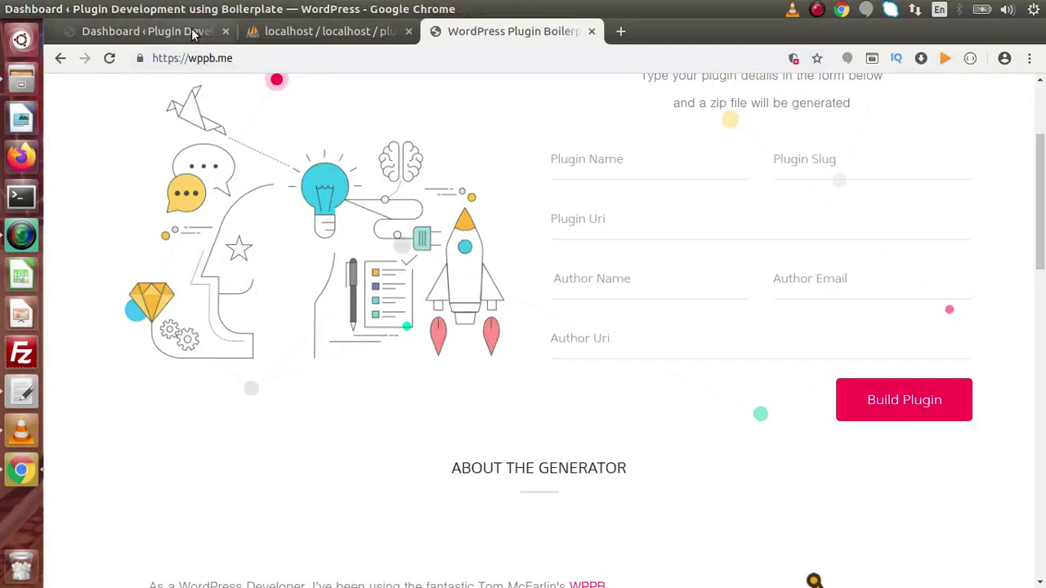
Look over Posts and Pages on the WordPress admin Dashboard, then return to the gedit outline
left_click(194, 34)
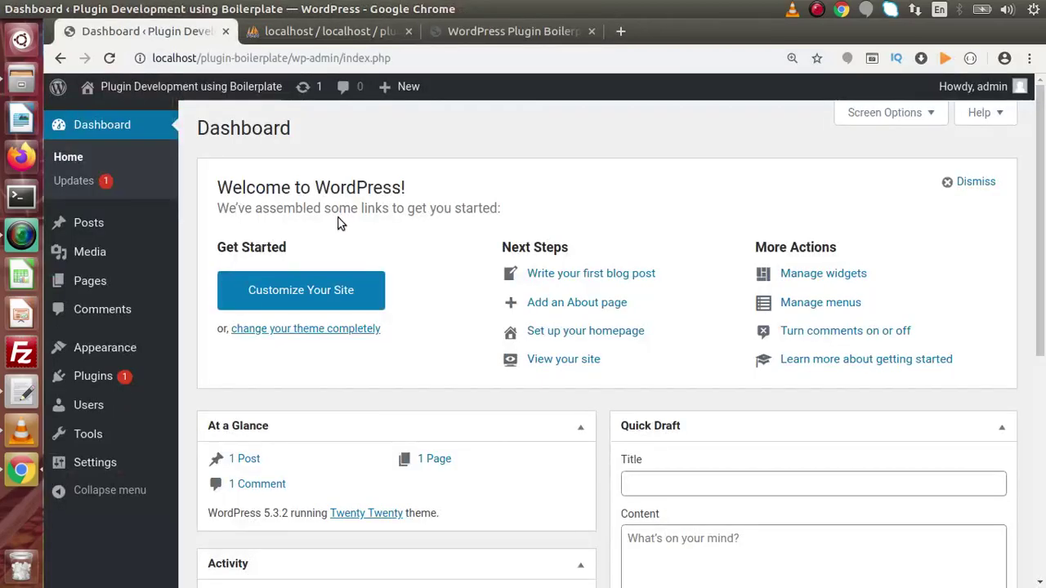
mouse_move(156, 232)
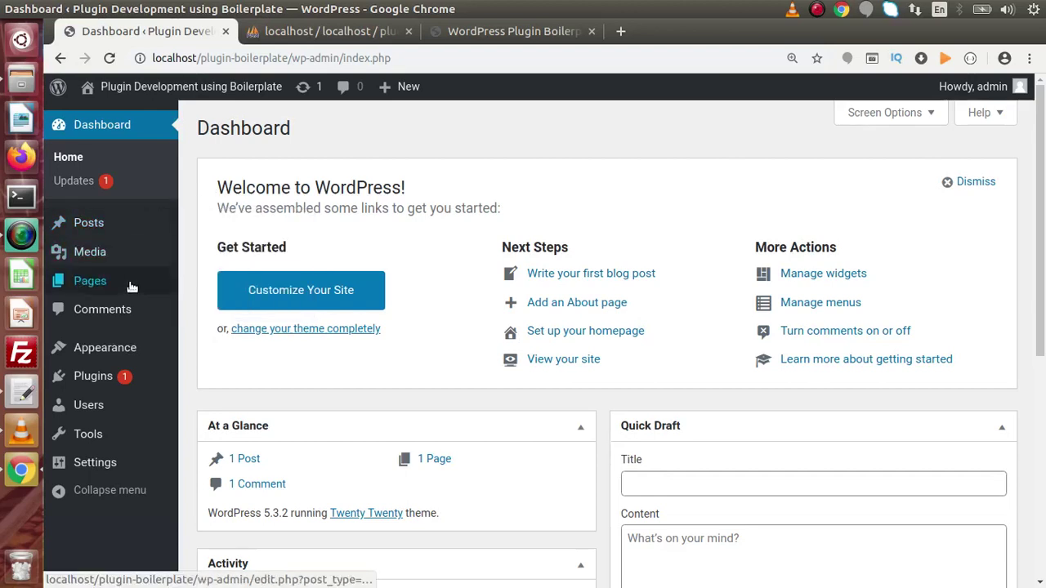
mouse_move(132, 287)
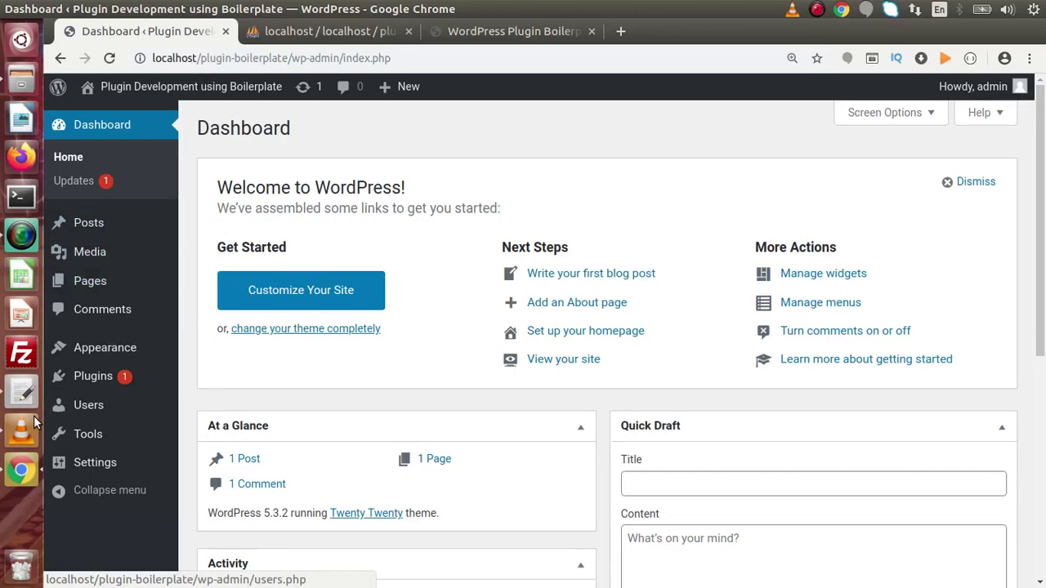
left_click(22, 393)
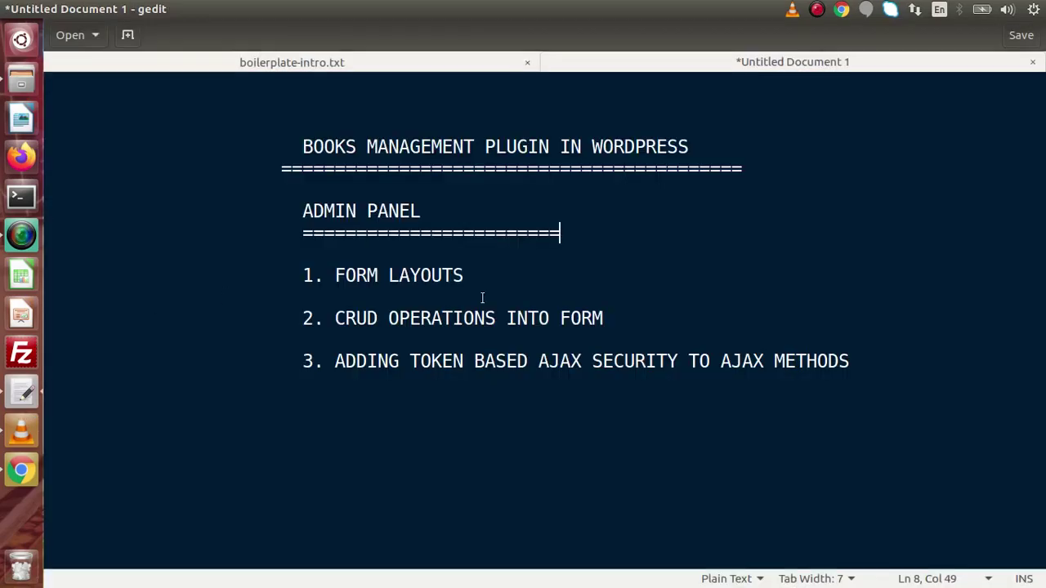
Add an indented 'FONTEND PAGE OPERATIONS - CRUD' line below the admin list, then switch to Chrome
left_click(864, 359)
left_click(46, 403)
key("Return")
key("Tab")
key("Tab")
key("Tab")
type("F")
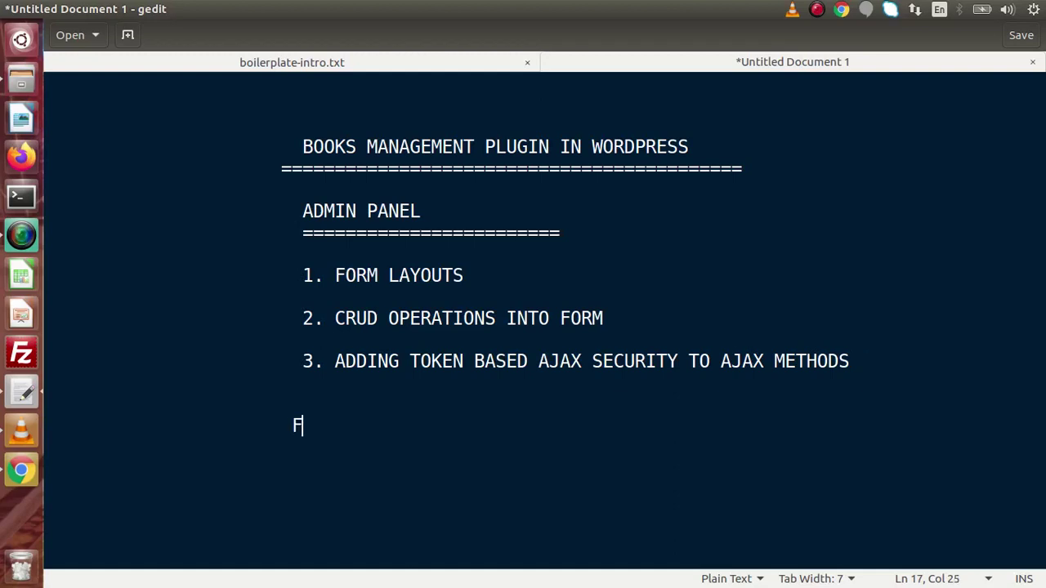
type("ONTEND PAGE")
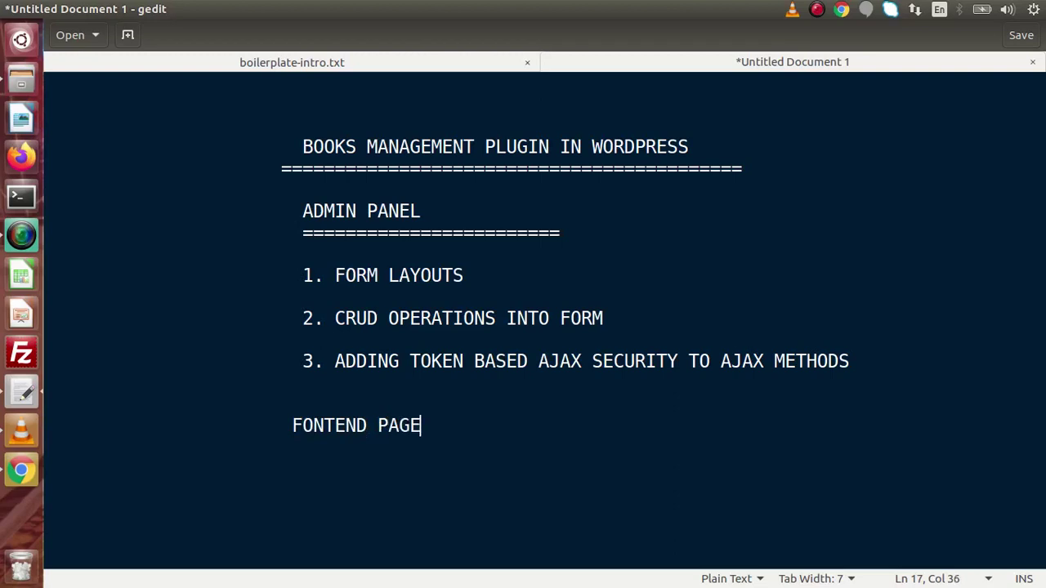
type(" OPERTI")
key("BackSpace")
type("A")
key("BackSpace")
key("BackSpace")
type("ATIONS -")
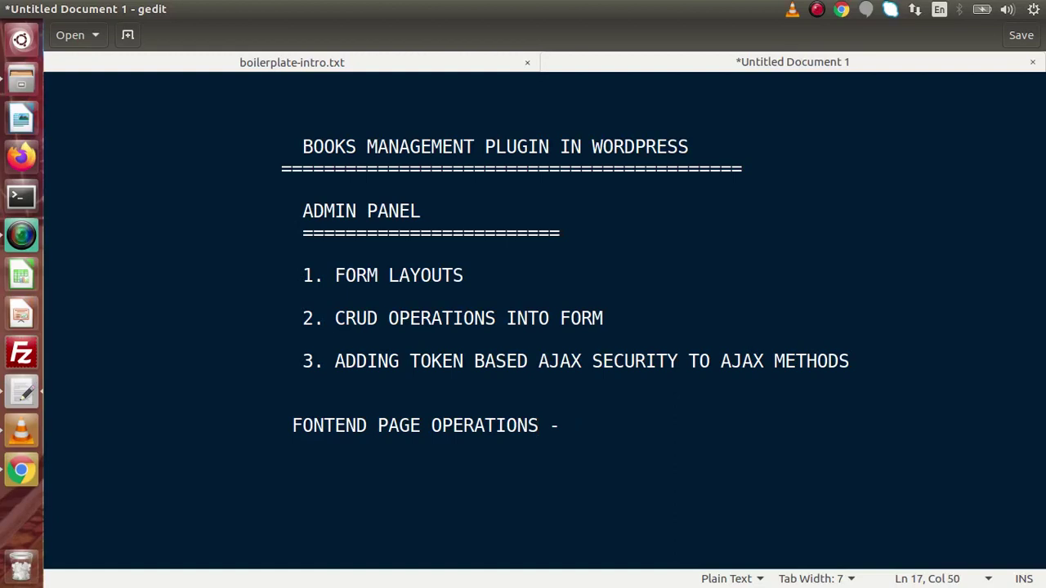
type(" CRUD")
left_click(23, 471)
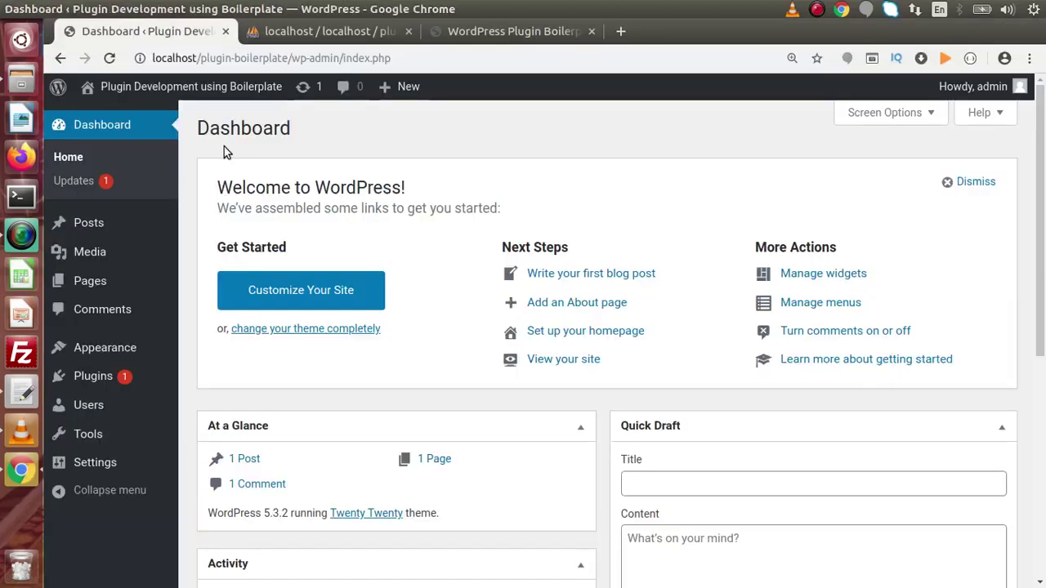
Scroll the wppb.me page through About the Generator and the developer cards, then back up
left_click(493, 37)
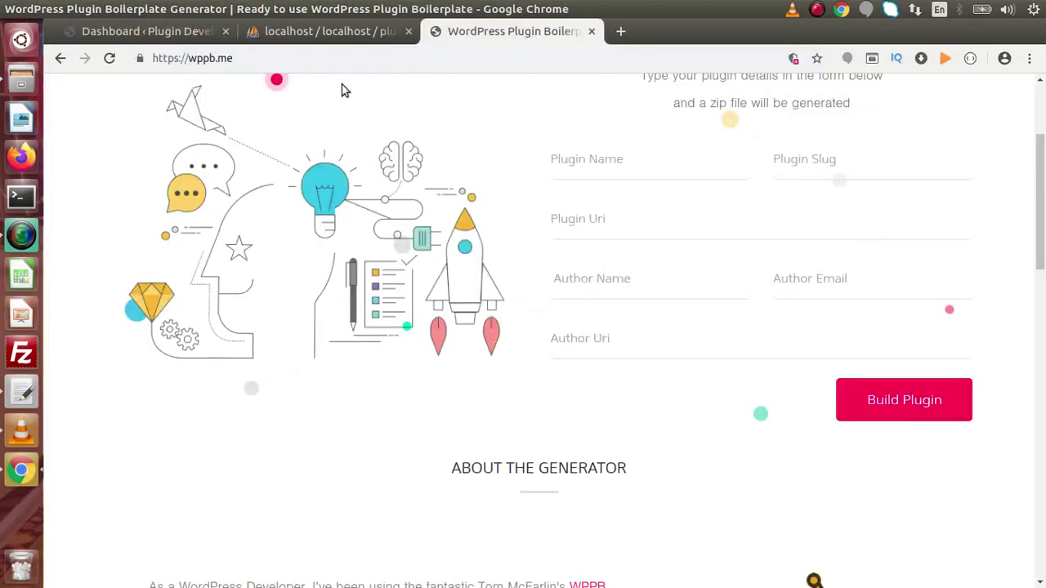
left_click_drag(1043, 183, 1044, 271)
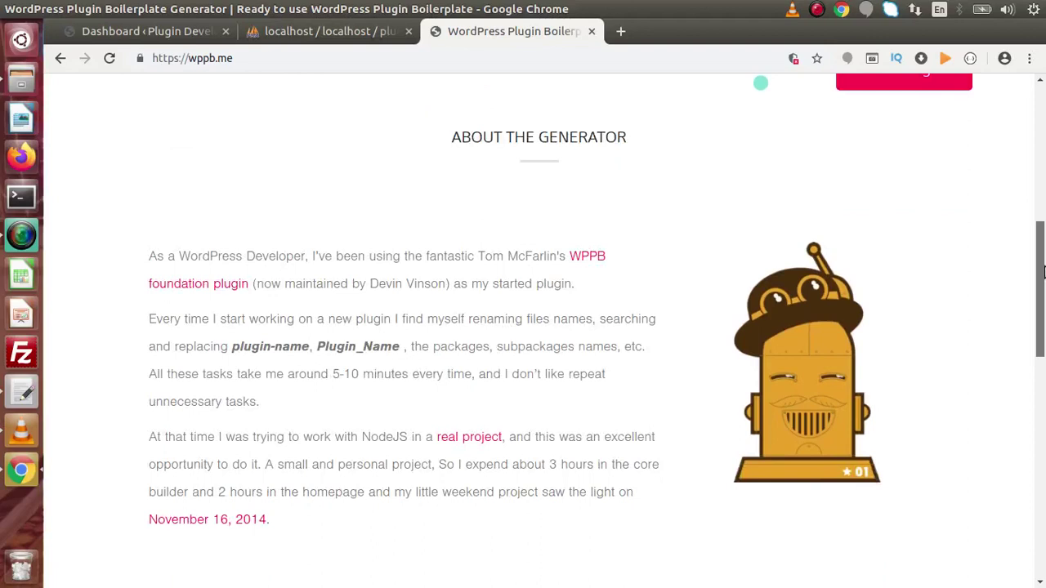
left_click_drag(1044, 272, 1043, 285)
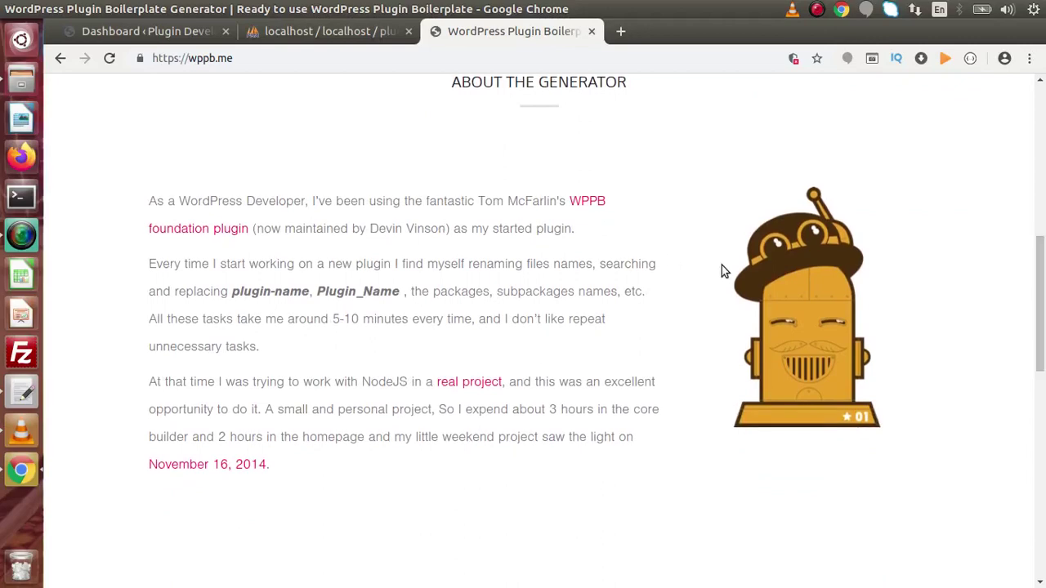
left_click_drag(1043, 265, 1042, 451)
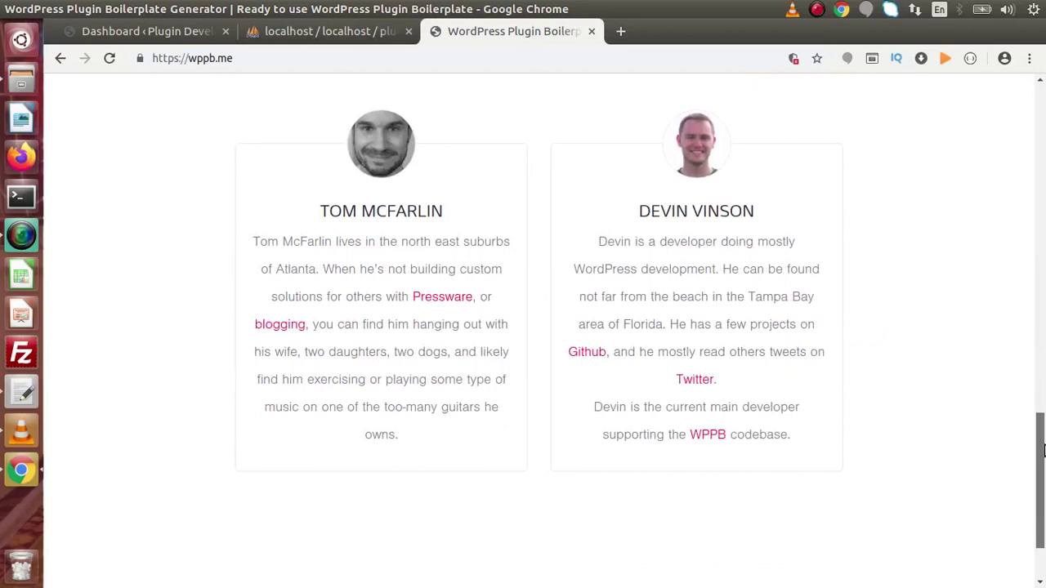
left_click_drag(1043, 451, 1042, 98)
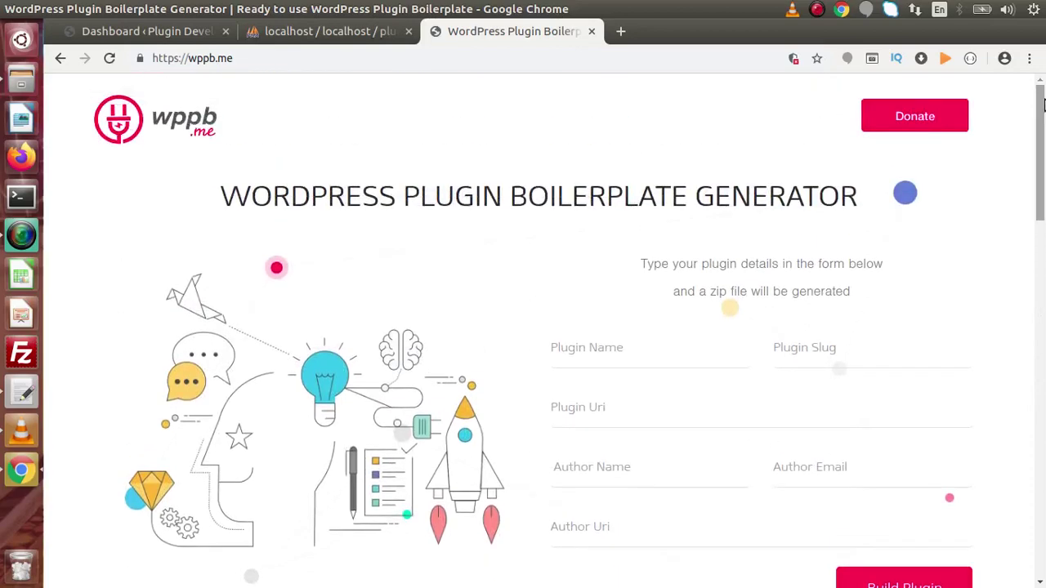
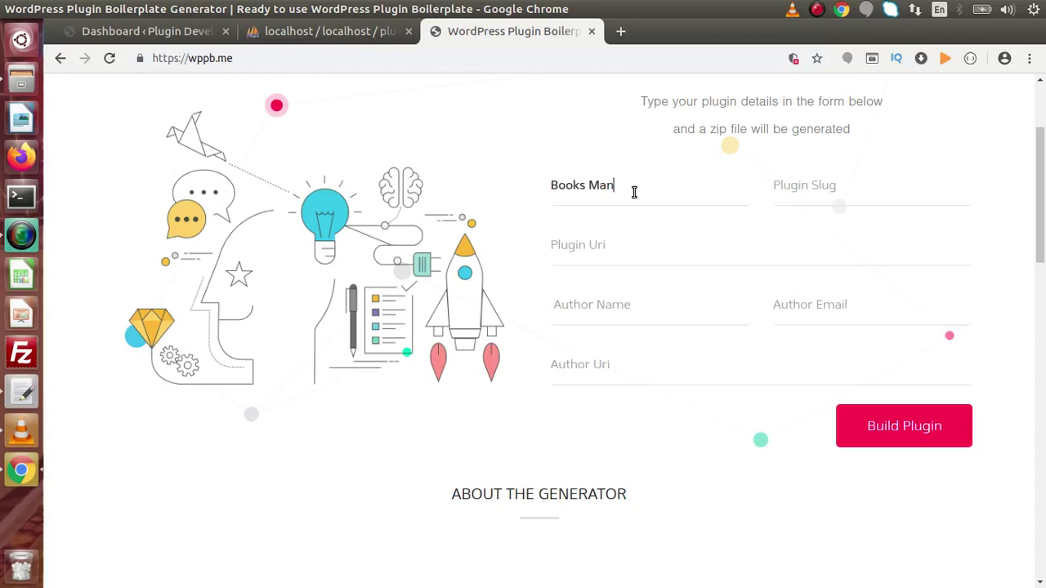
Complete the plugin name as 'Books Management Tool', replacing the word Plugin with Tool
type("Plugin")
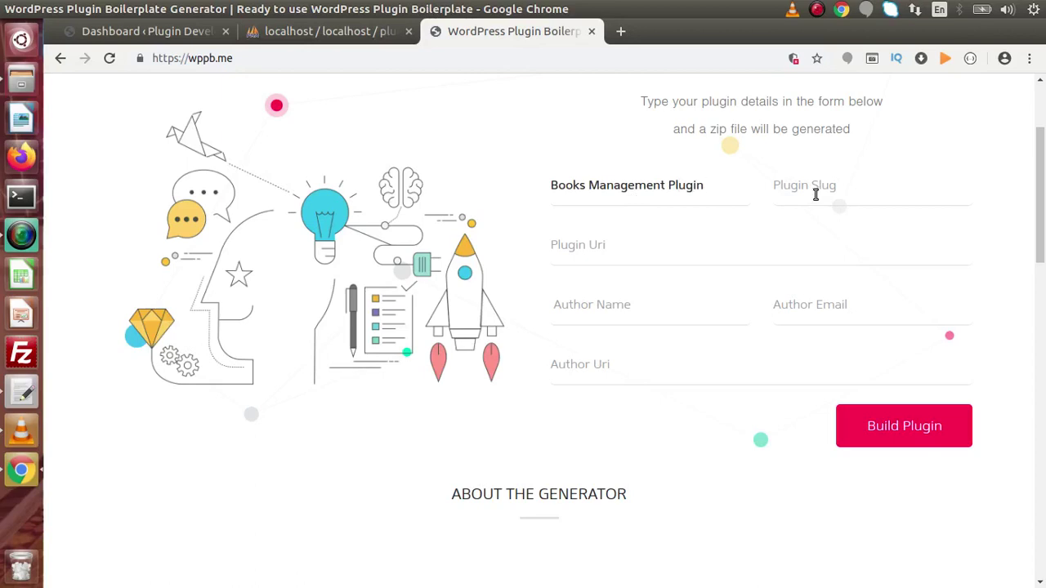
double_click(693, 185)
type("Tool")
Open the Hello world! post in the WordPress editor, then switch to the phpMyAdmin tab
left_click(151, 31)
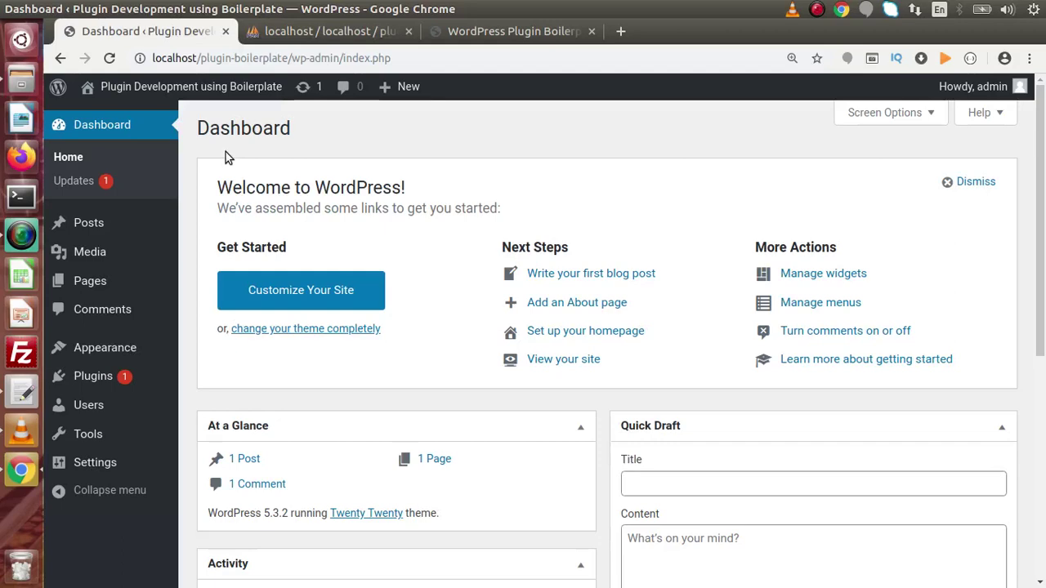
left_click(94, 232)
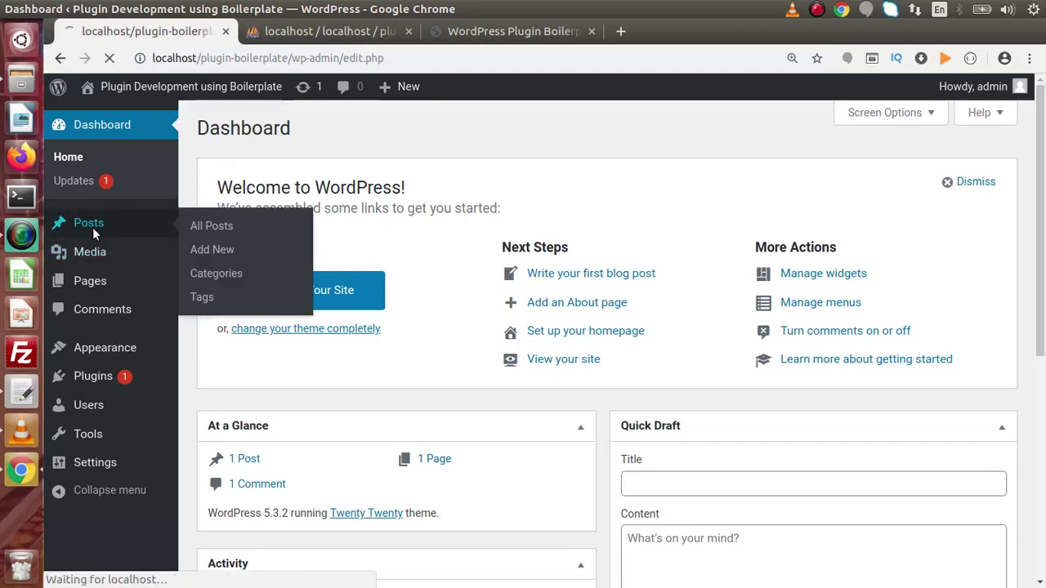
left_click(244, 274)
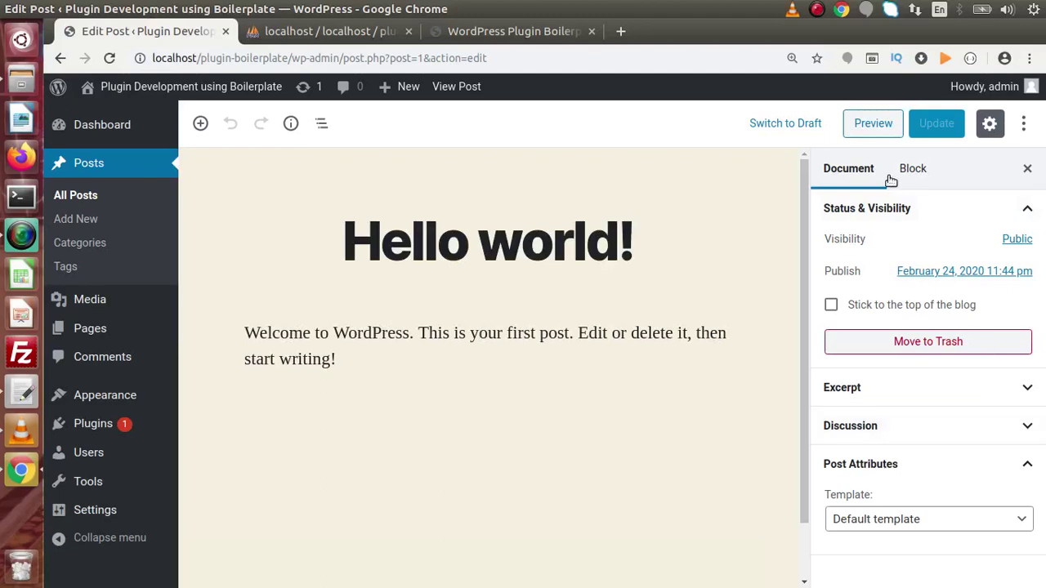
left_click(328, 33)
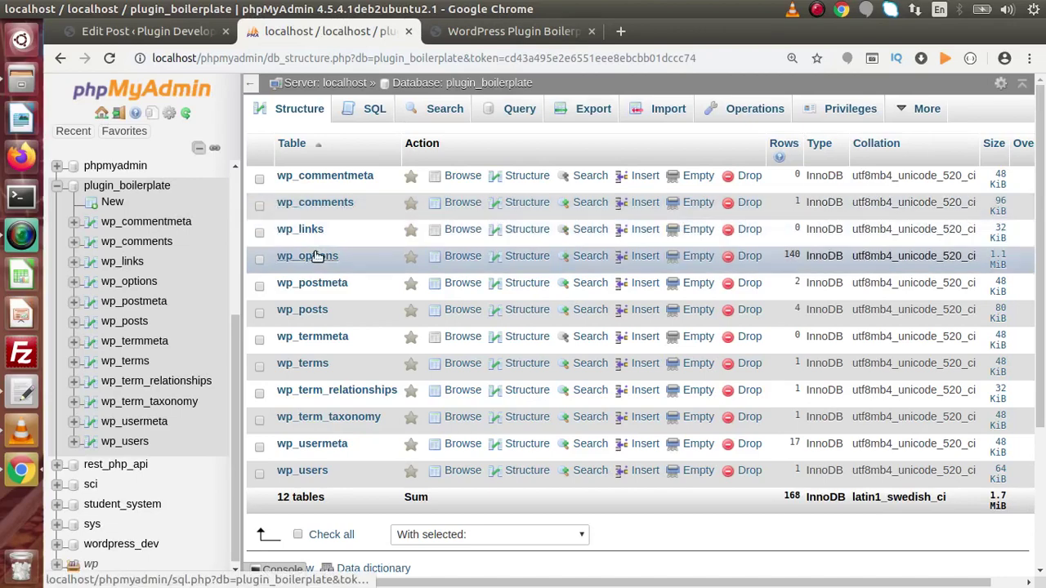
Open the wp_posts table and review its column structure
left_click(303, 314)
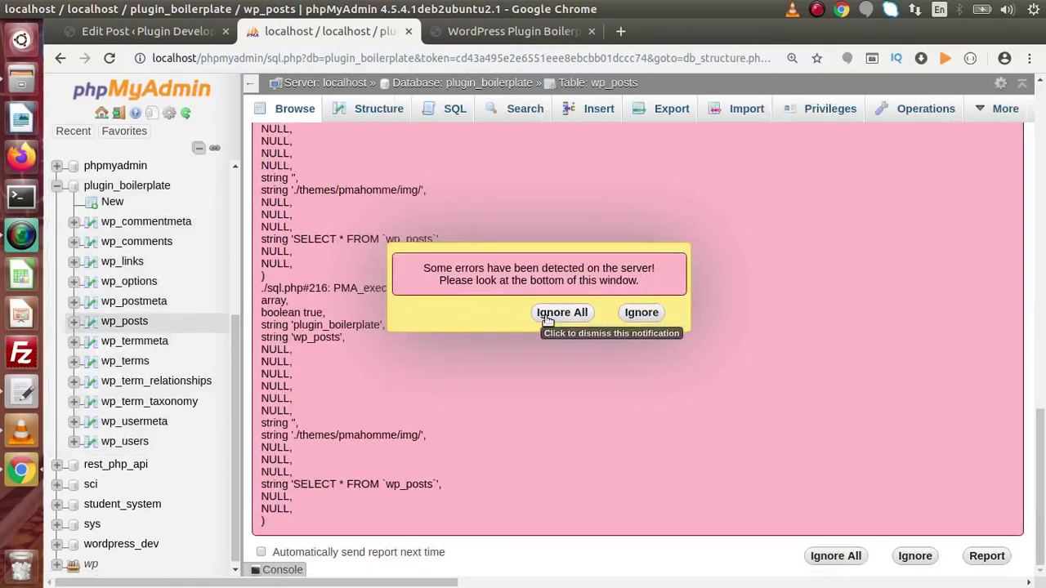
left_click(551, 317)
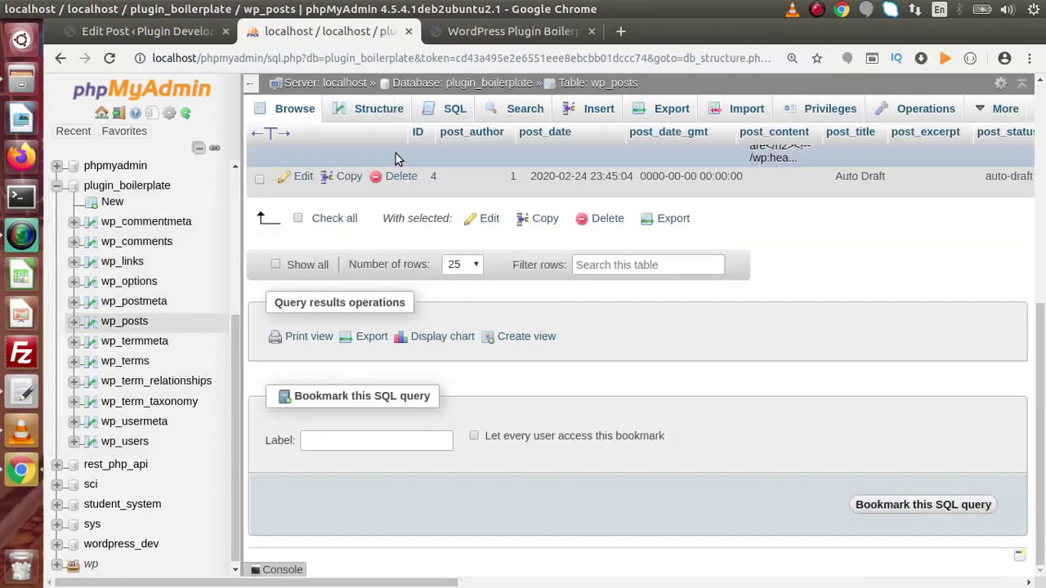
left_click(381, 109)
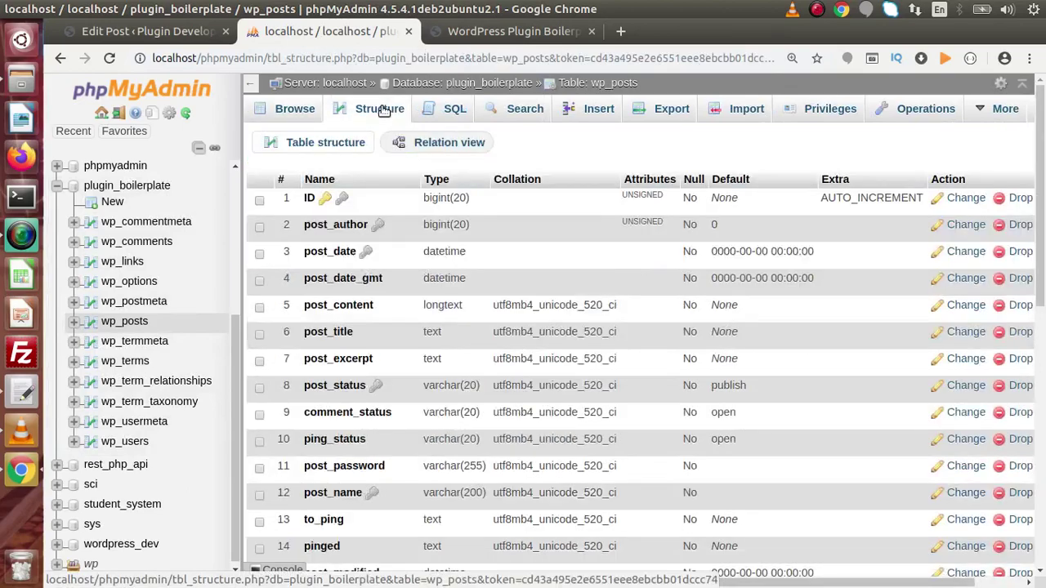
scroll(1041, 211, "down", 2)
left_click_drag(1041, 211, 1042, 191)
scroll(602, 252, "up", 1)
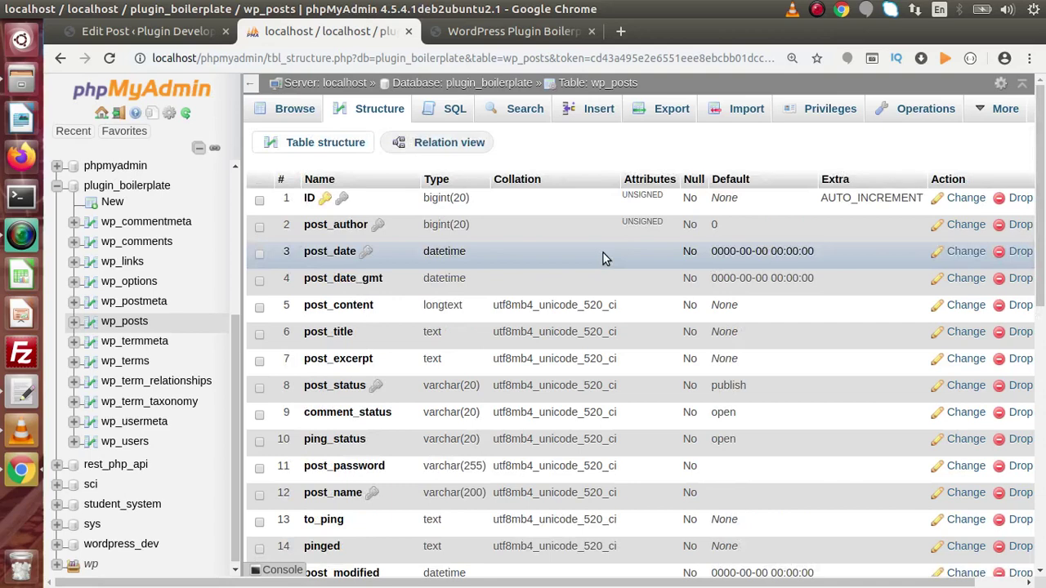
left_click_drag(1043, 162, 1044, 190)
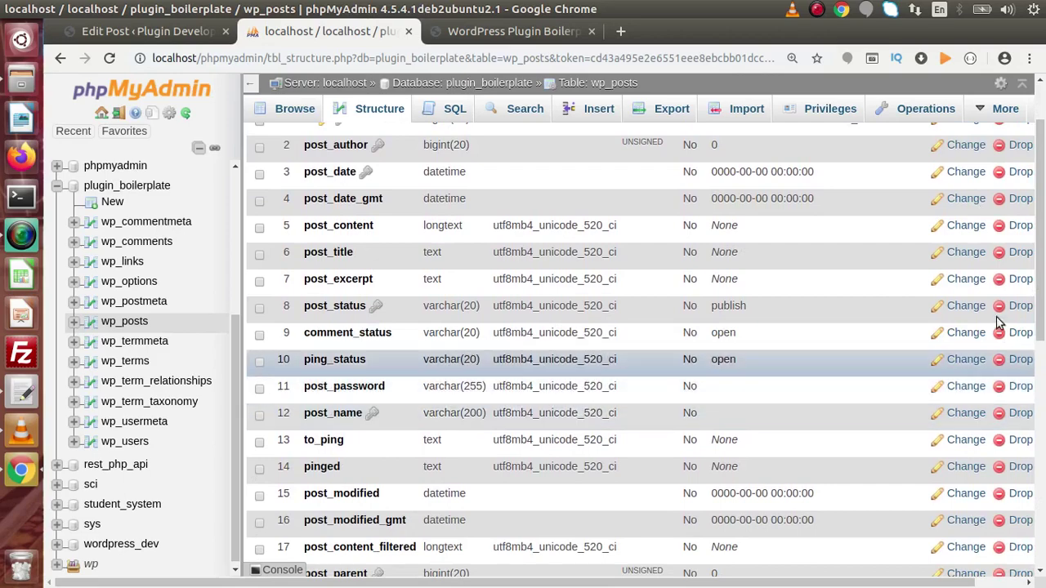
scroll(1043, 229, "up", 2)
Browse the four wp_posts rows, scrolling horizontally across their columns, then return to the generator
left_click(298, 107)
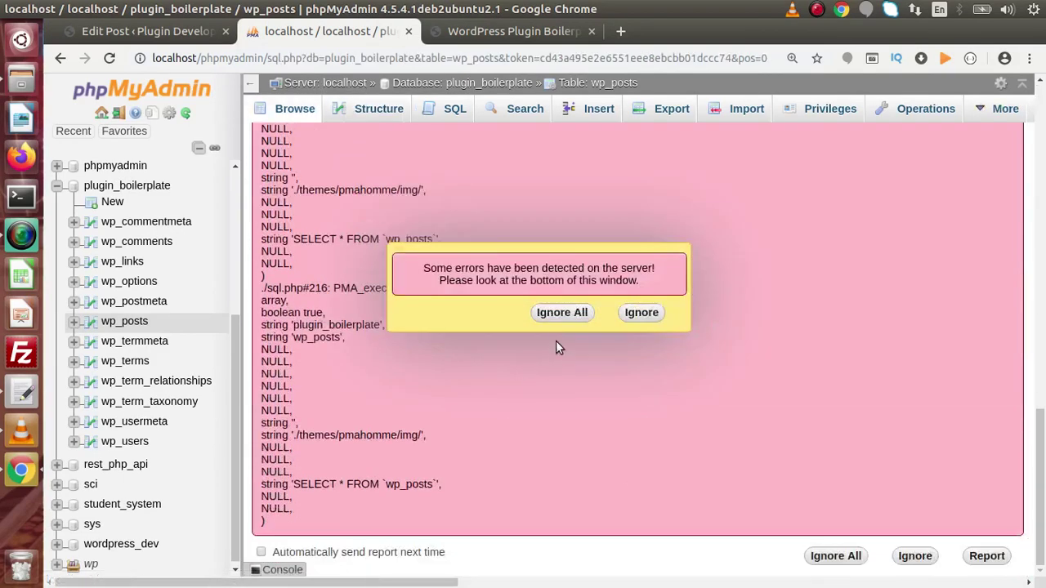
left_click(562, 315)
left_click_drag(1041, 335, 1042, 173)
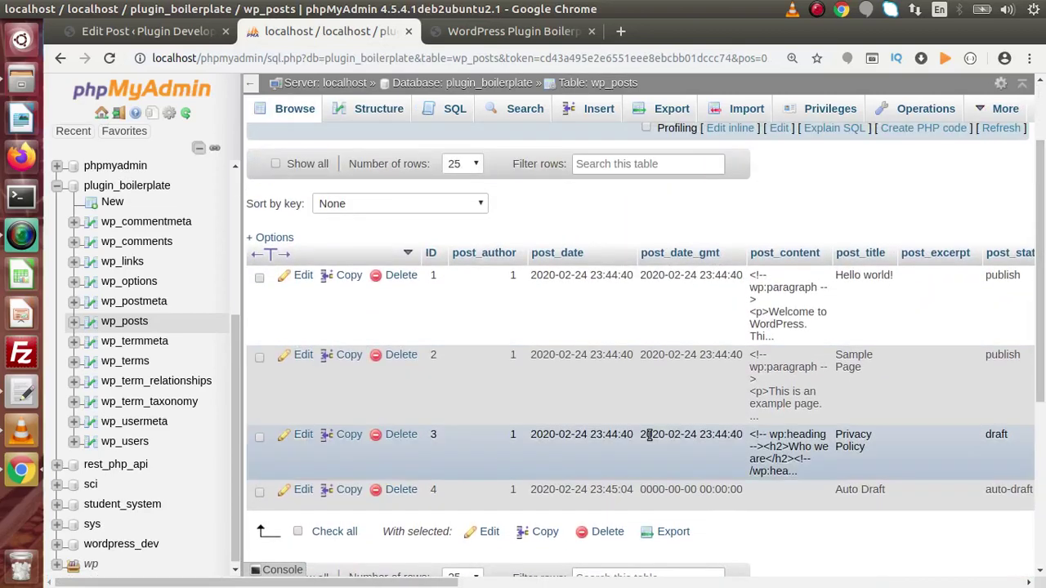
left_click_drag(379, 583, 517, 585)
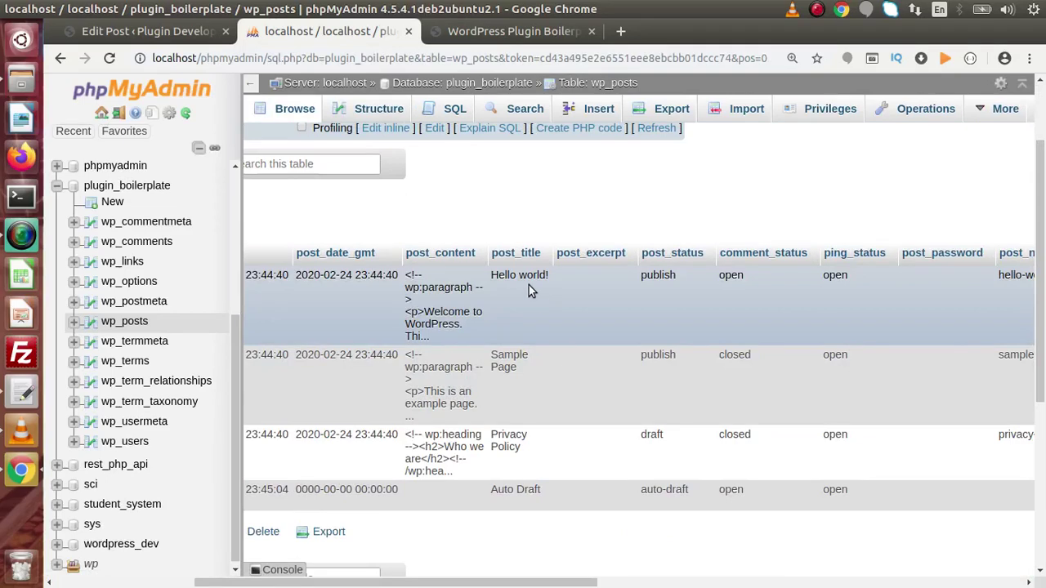
left_click_drag(523, 584, 598, 585)
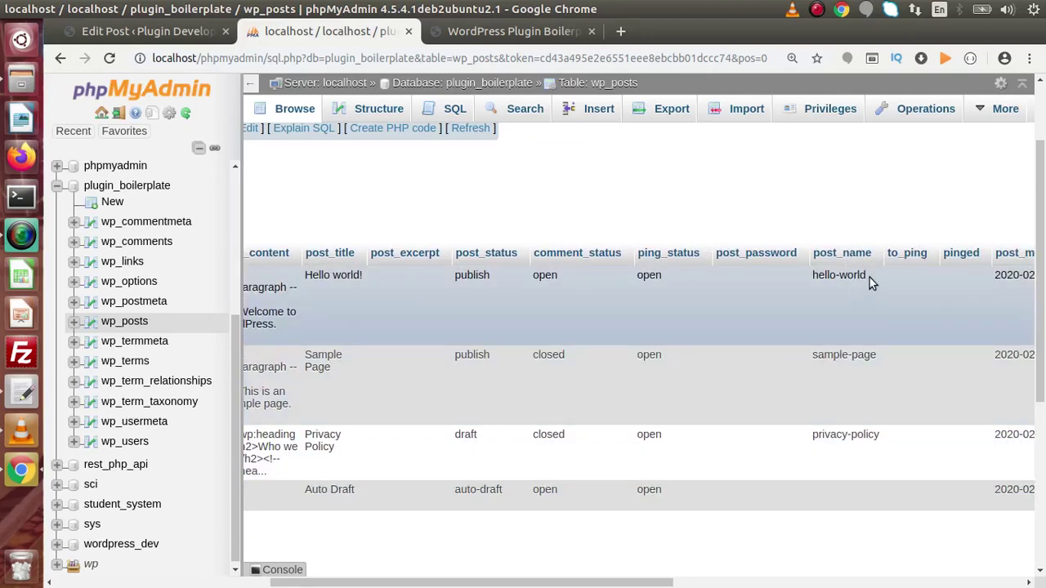
left_click(526, 36)
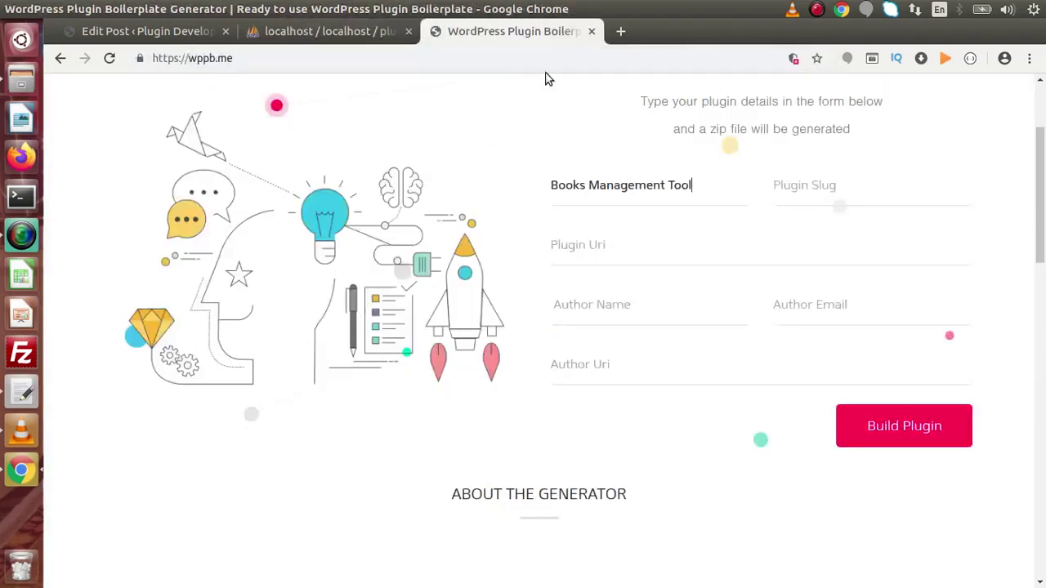
Enter books-management-tool as the plugin slug
left_click(786, 199)
type("book")
type("s-")
left_click(359, 32)
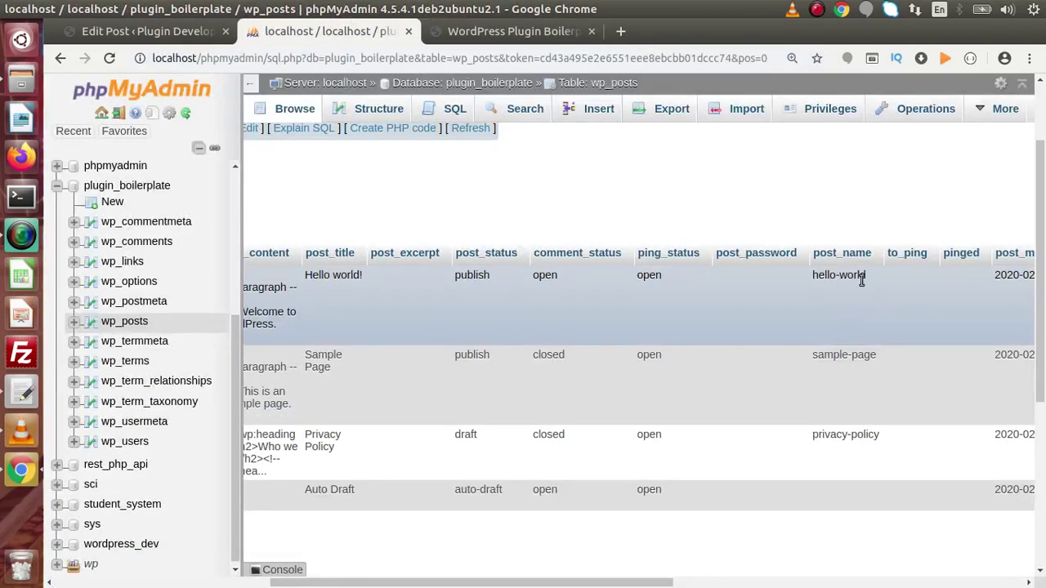
left_click(549, 33)
type("management-tool")
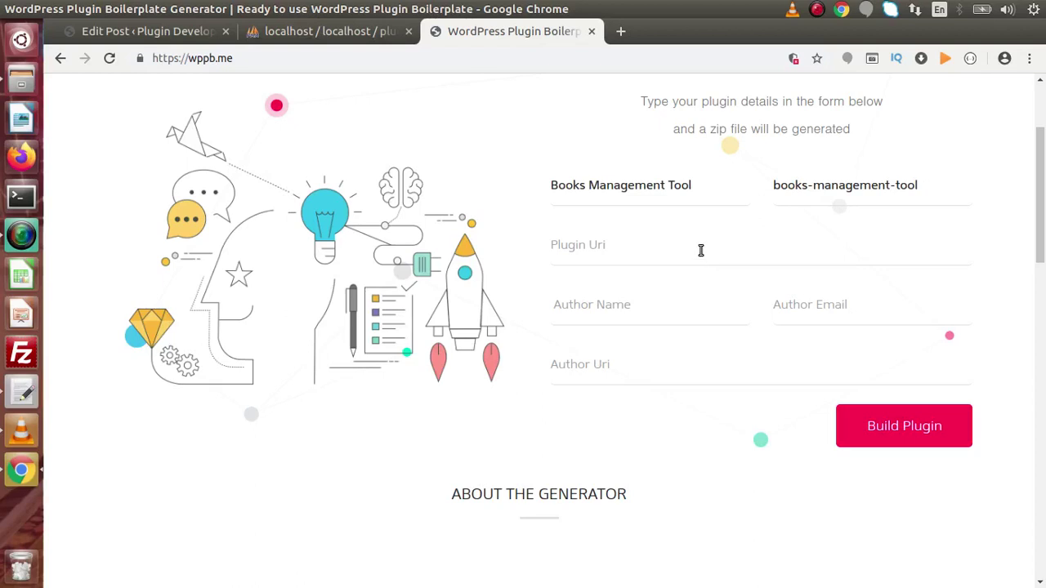
Load onlinewebtutorhub.blogspot.com in a new browser tab
left_click(621, 31)
type("onli")
key("Return")
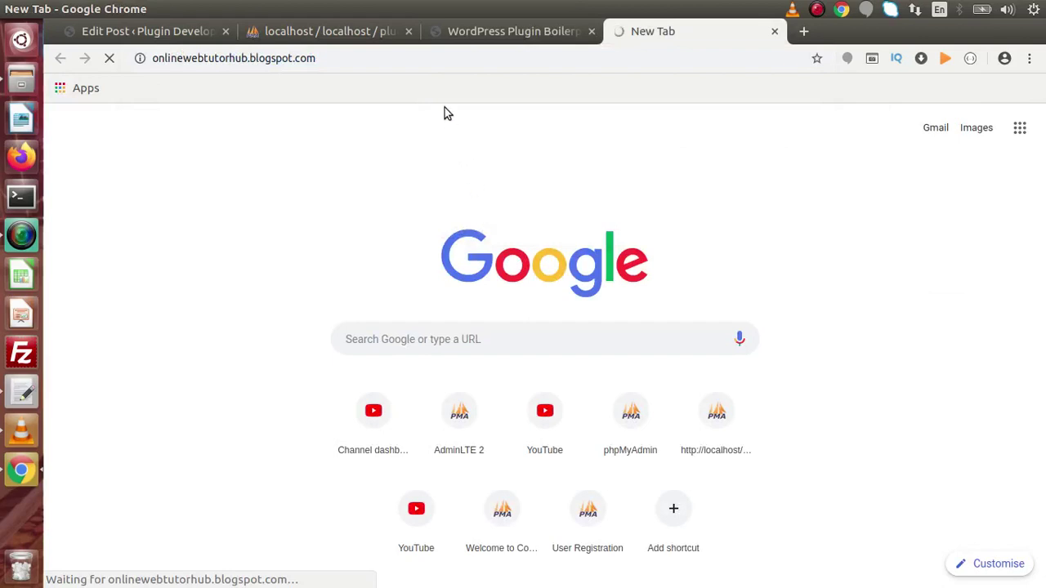
left_click(398, 59)
key("ctrl+c")
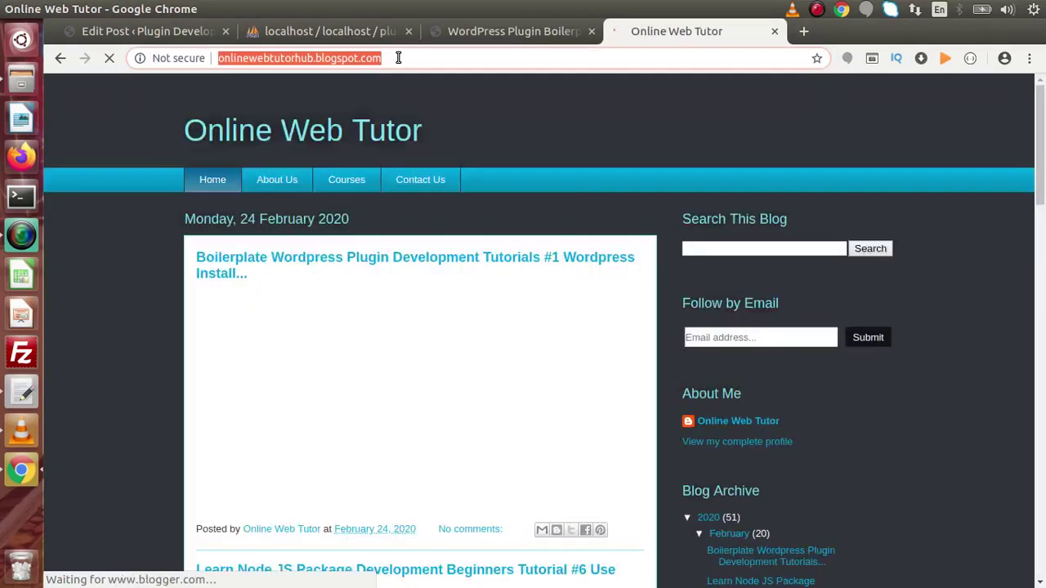
left_click(516, 30)
left_click(609, 248)
key("ctrl+v")
Fill in the author name from the suggestion and type the author's e-mail, correcting a typo
left_click(595, 303)
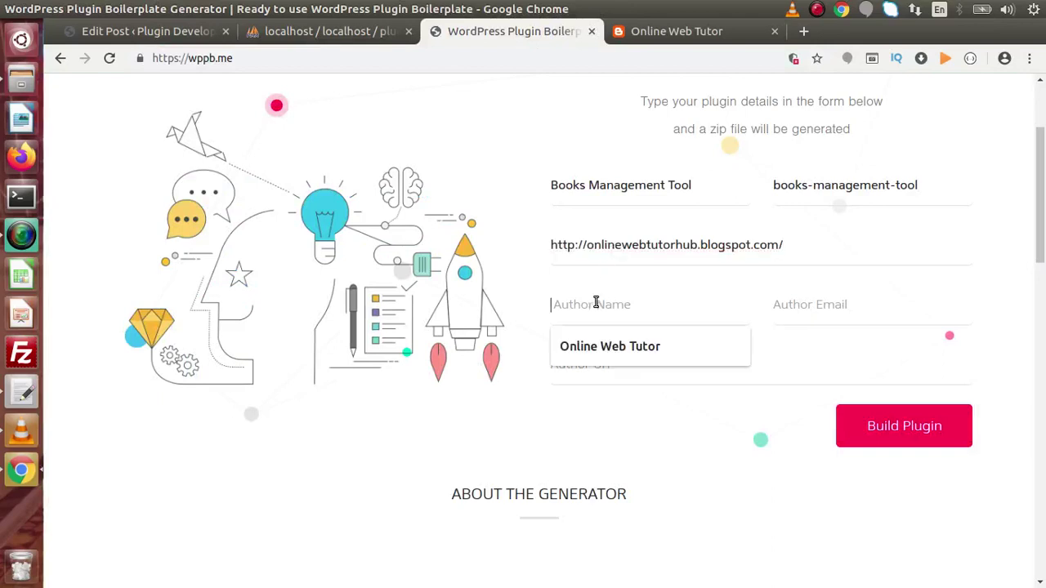
key("Down")
key("Return")
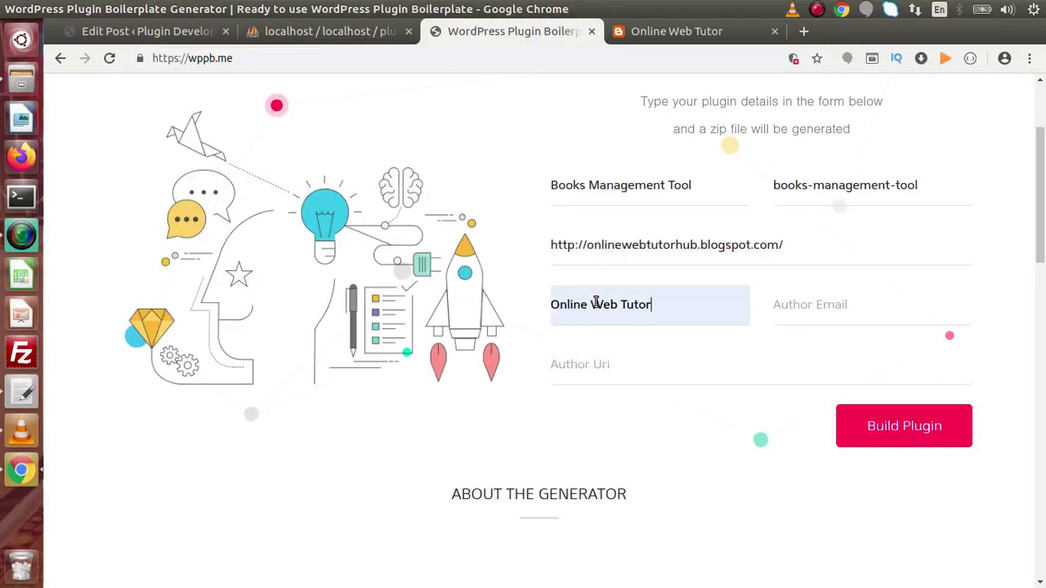
left_click(809, 305)
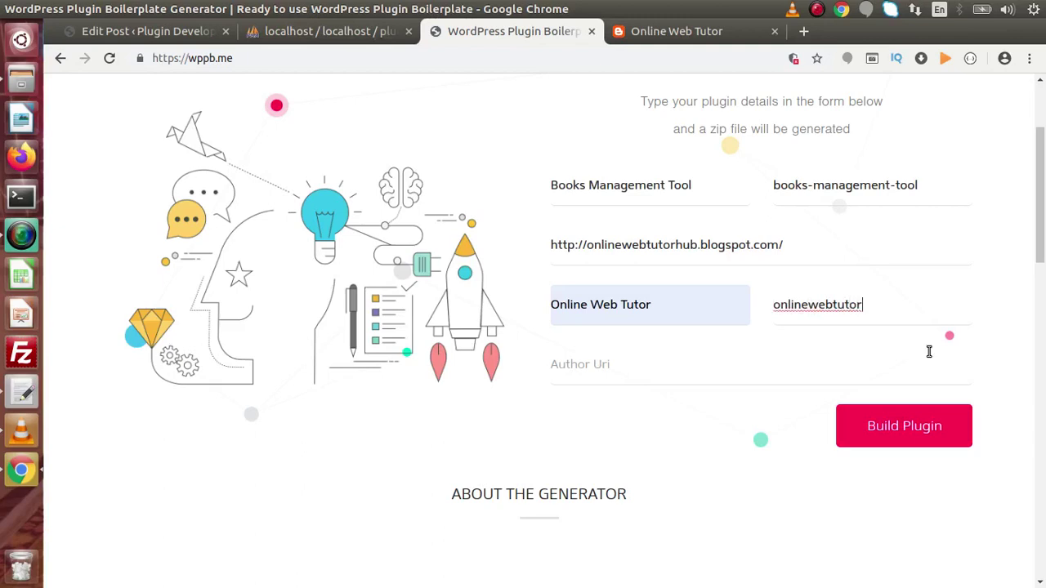
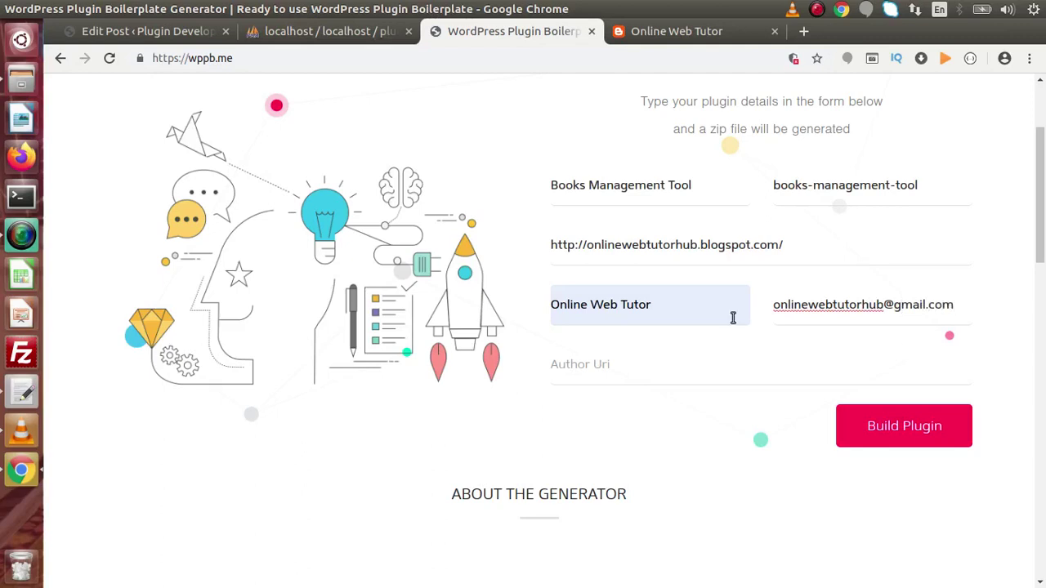
left_click(624, 360)
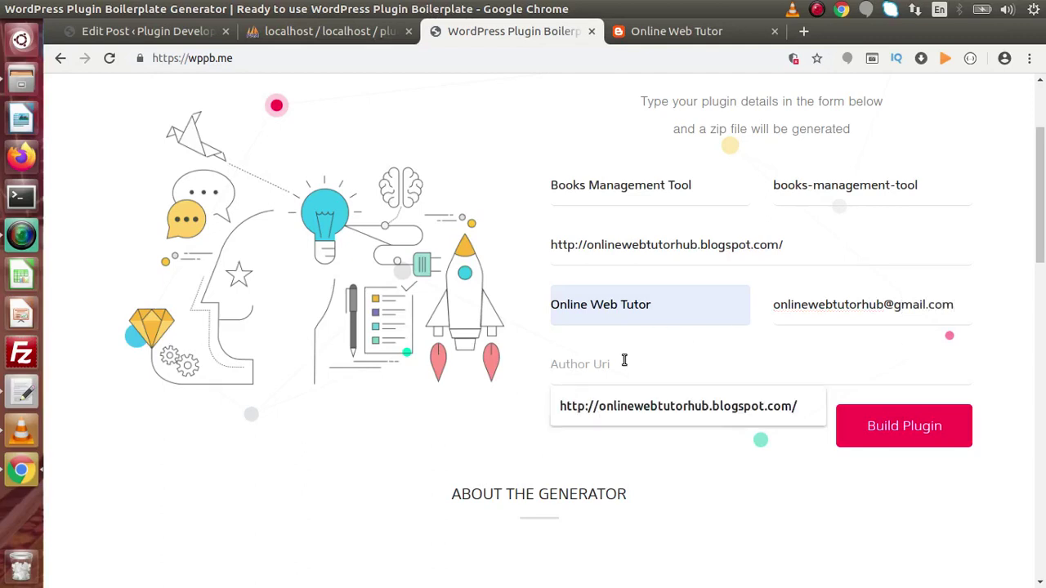
left_click(637, 408)
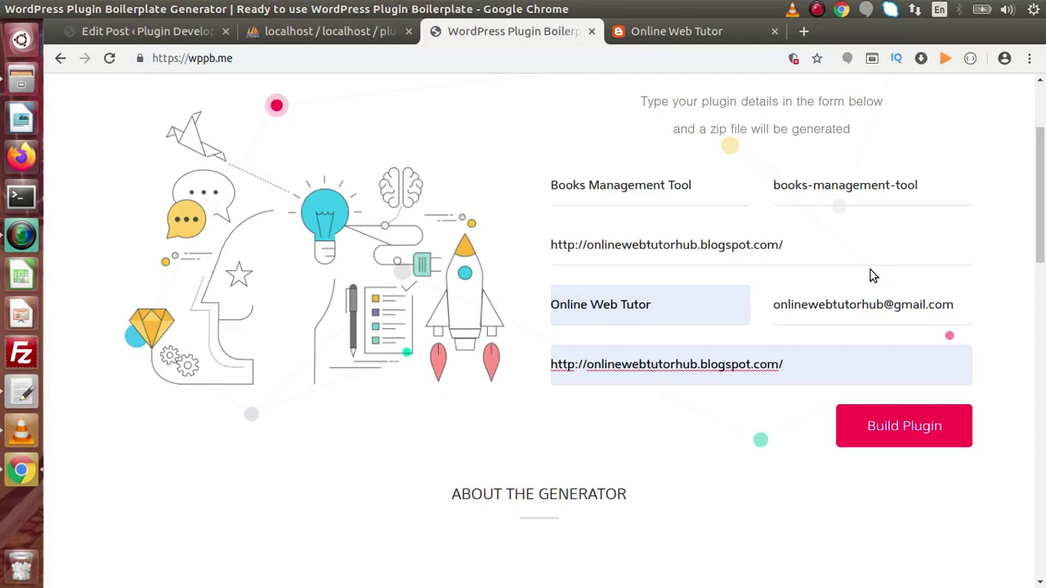
left_click(801, 243)
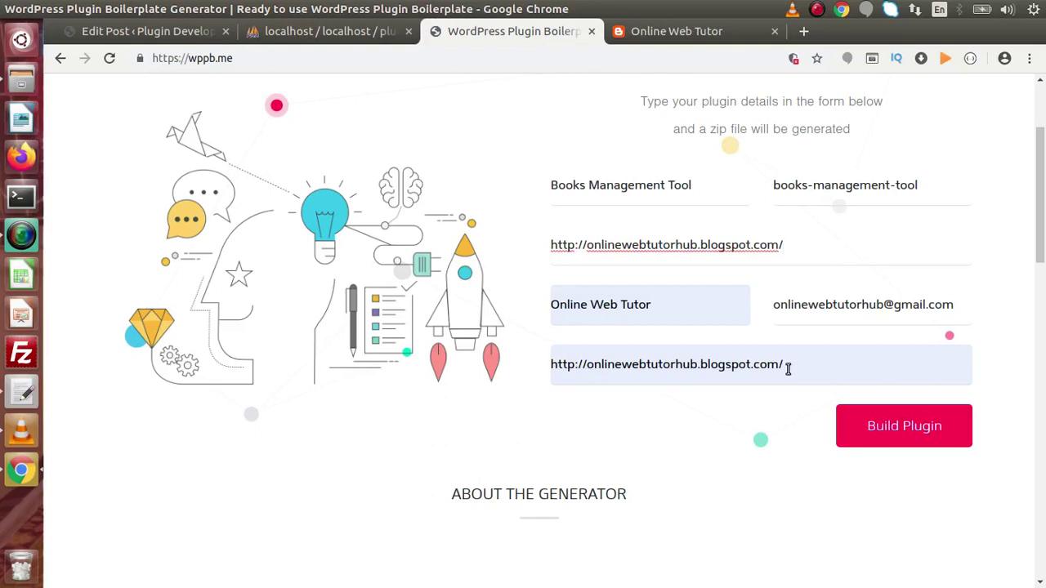
left_click_drag(799, 366, 606, 367)
left_click(800, 246)
scroll(800, 246, "up", 3)
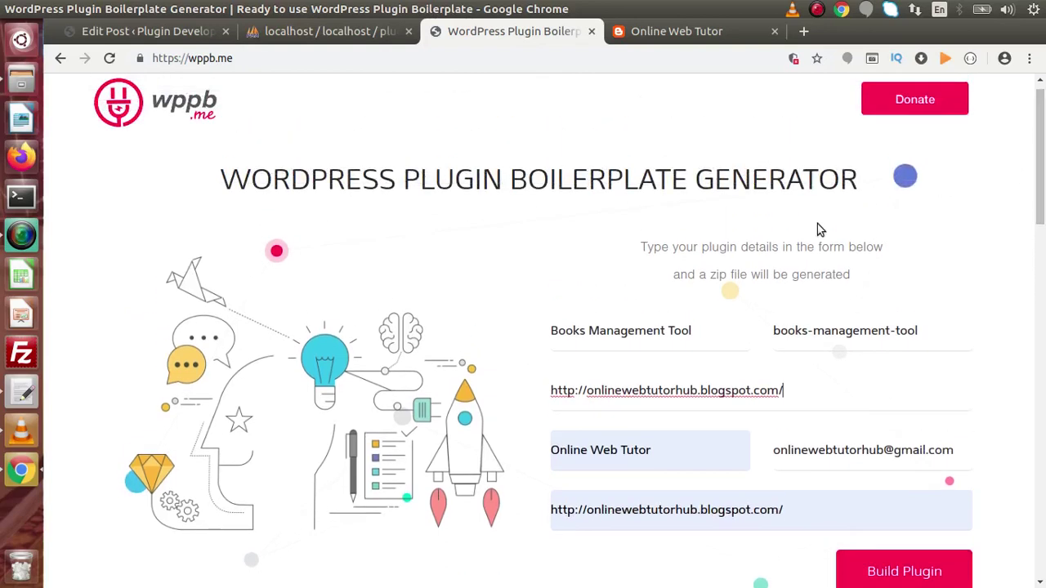
left_click_drag(655, 249, 866, 276)
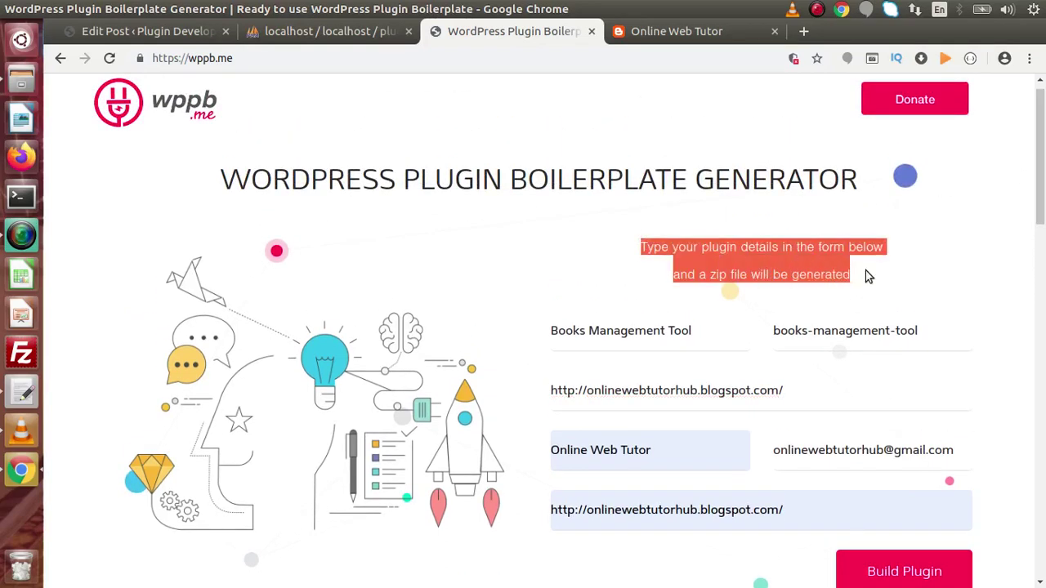
left_click(868, 276)
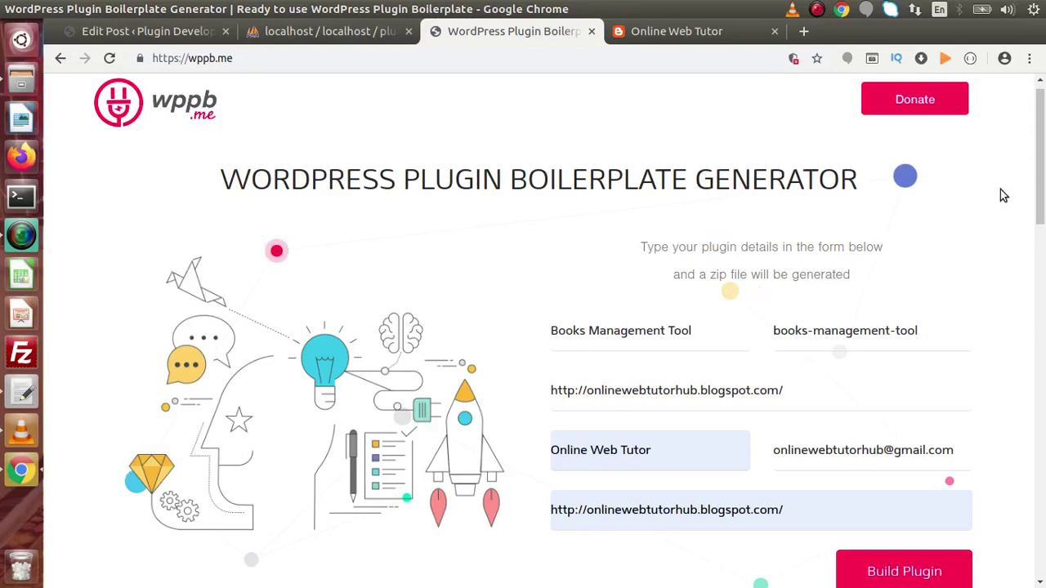
left_click_drag(1040, 169, 1043, 186)
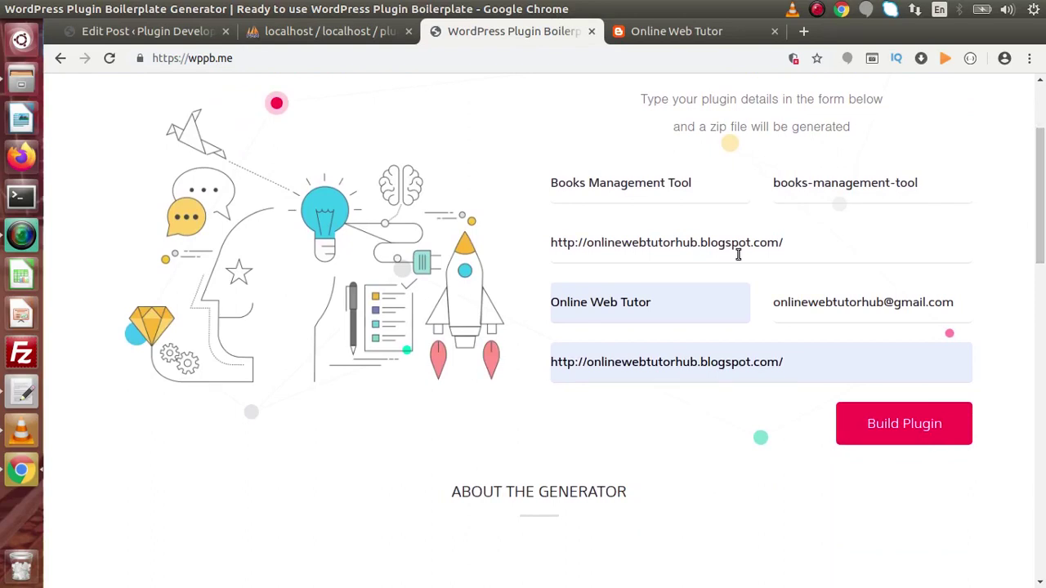
Build the plugin to download books-management-tool.zip
left_click(905, 421)
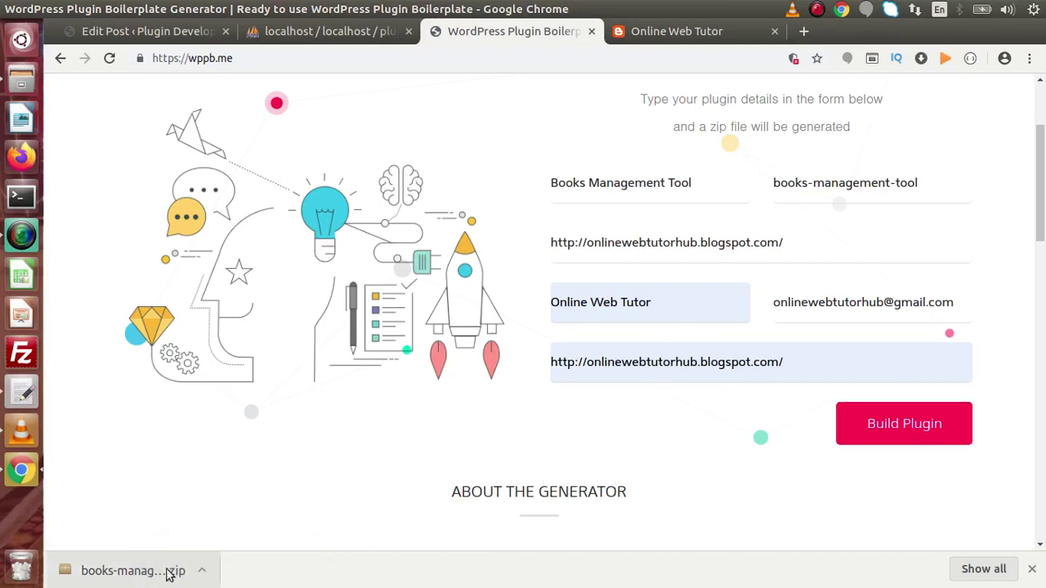
Copy books-management-tool.zip into the wp-content/plugins folder
left_click(21, 80)
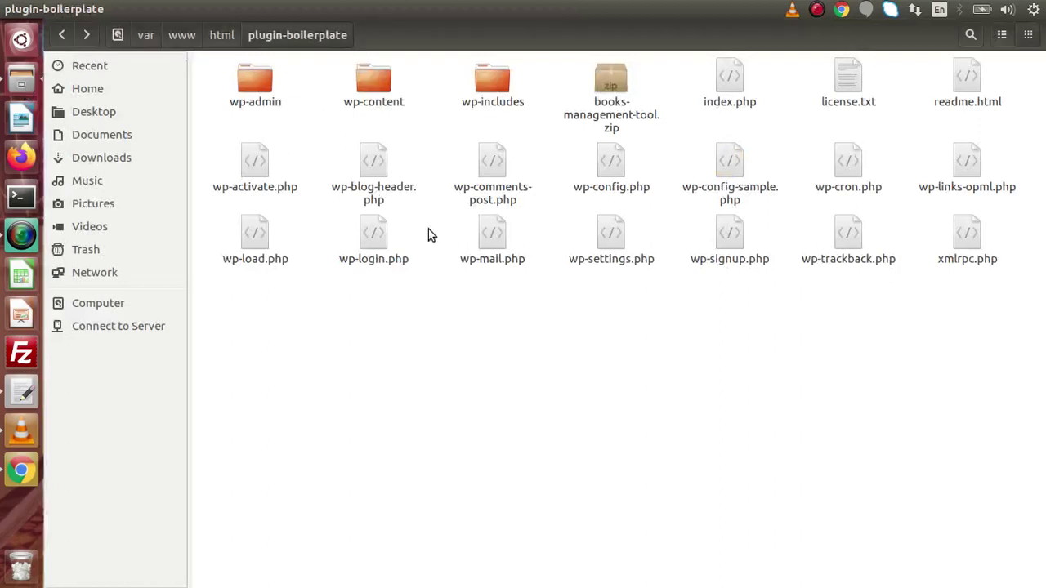
left_click(617, 83)
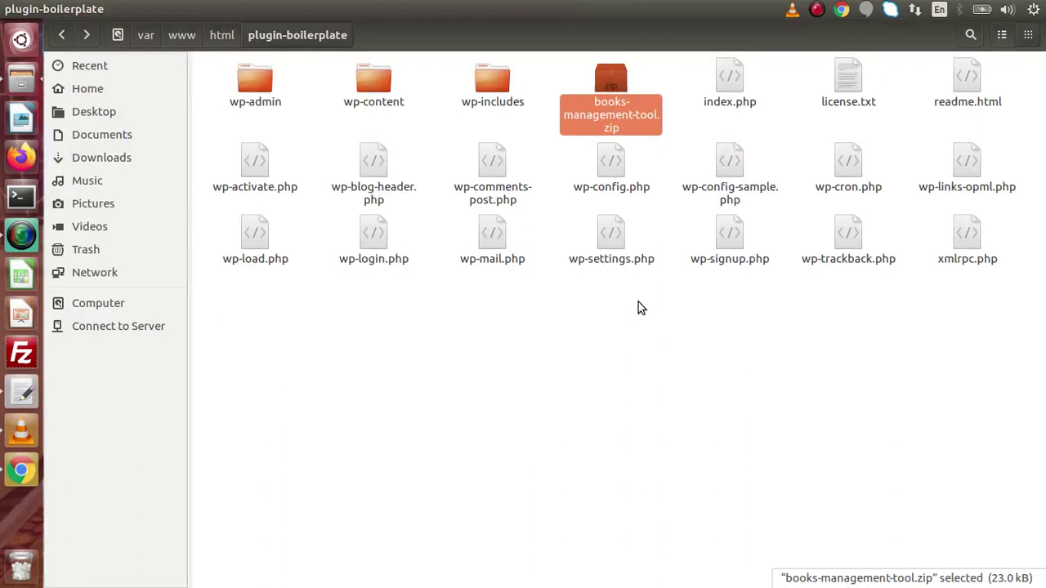
double_click(380, 91)
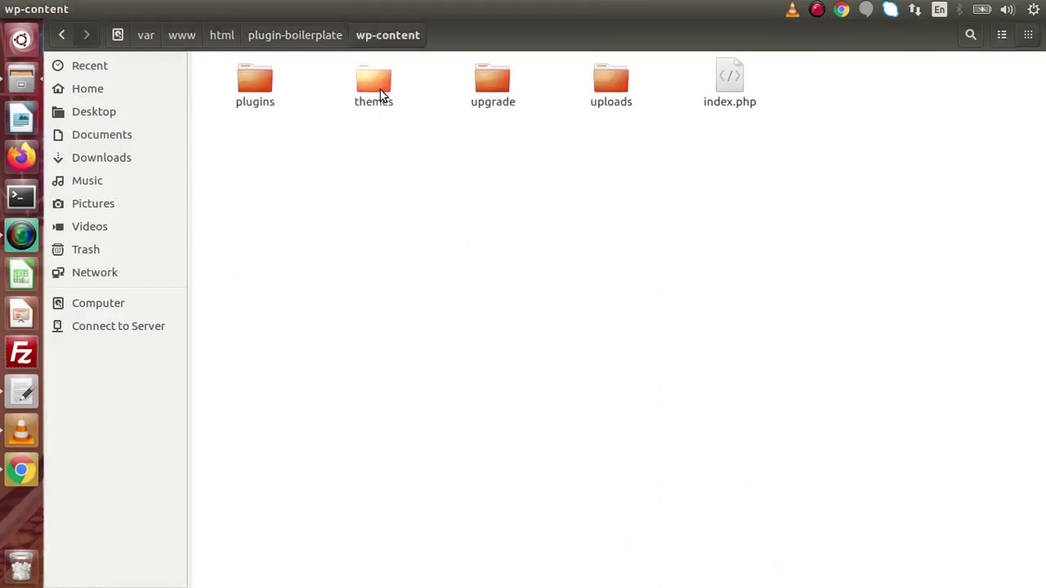
double_click(257, 96)
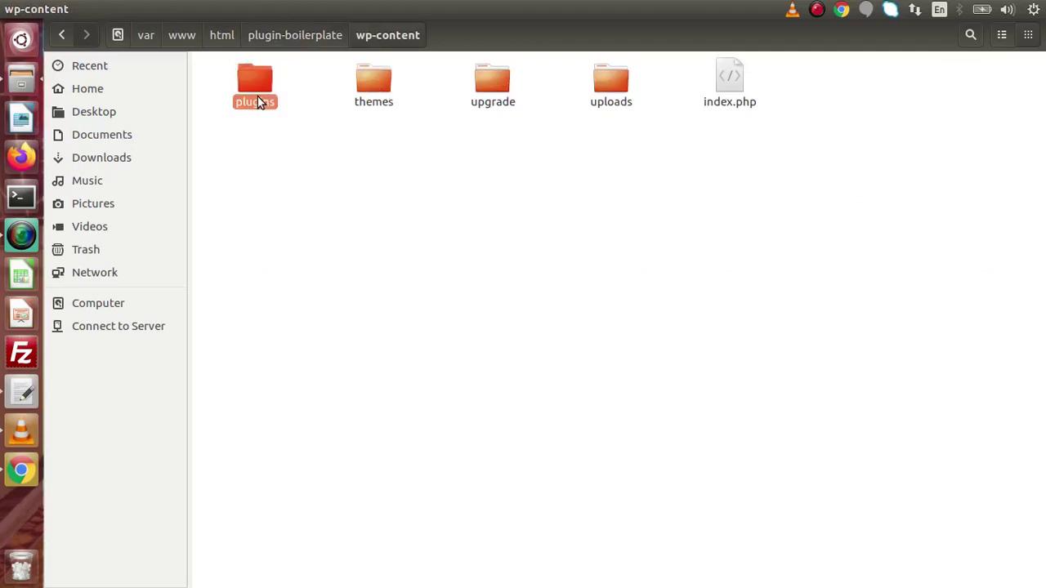
key("ctrl+v")
Extract the zip in plugins, delete the zip, and open the books-management-tool folder
left_click(397, 304)
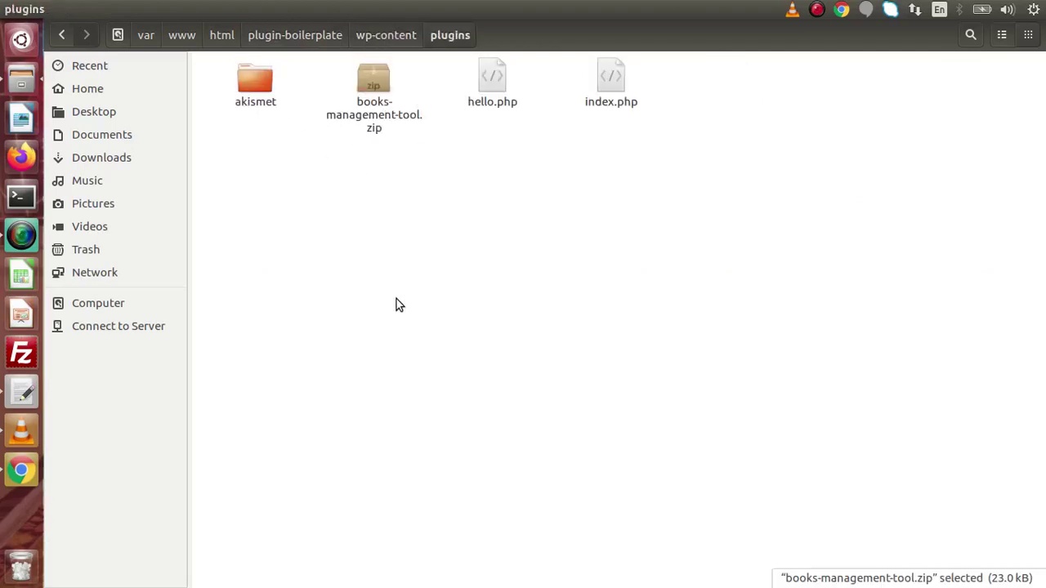
right_click(378, 102)
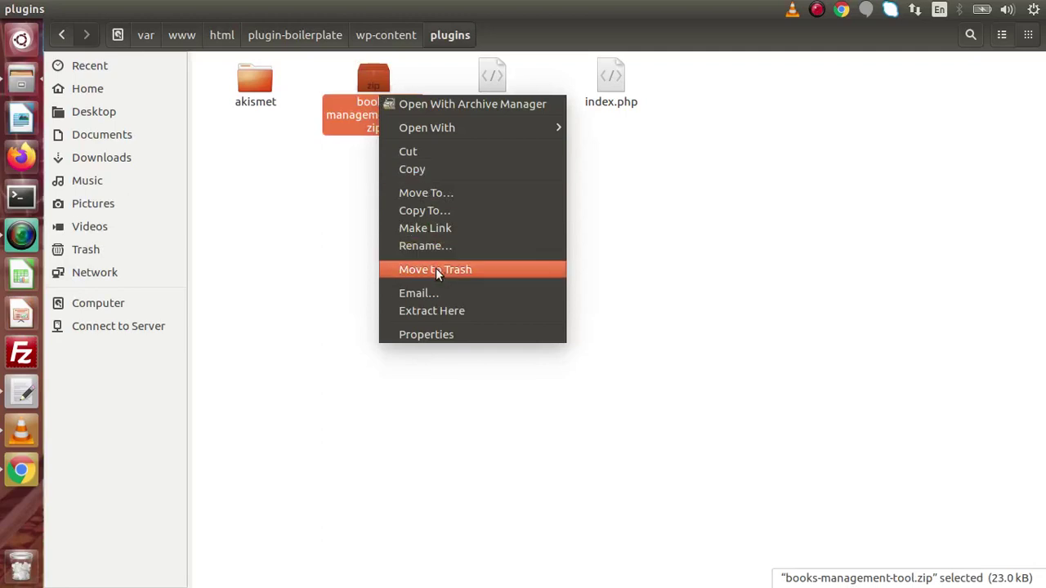
left_click(440, 311)
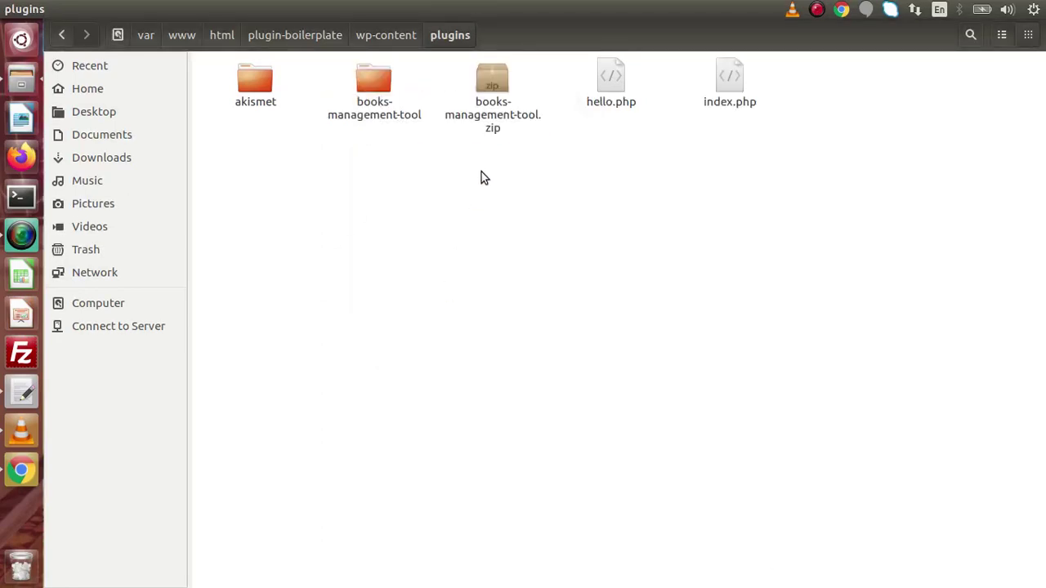
left_click(491, 101)
key("Delete")
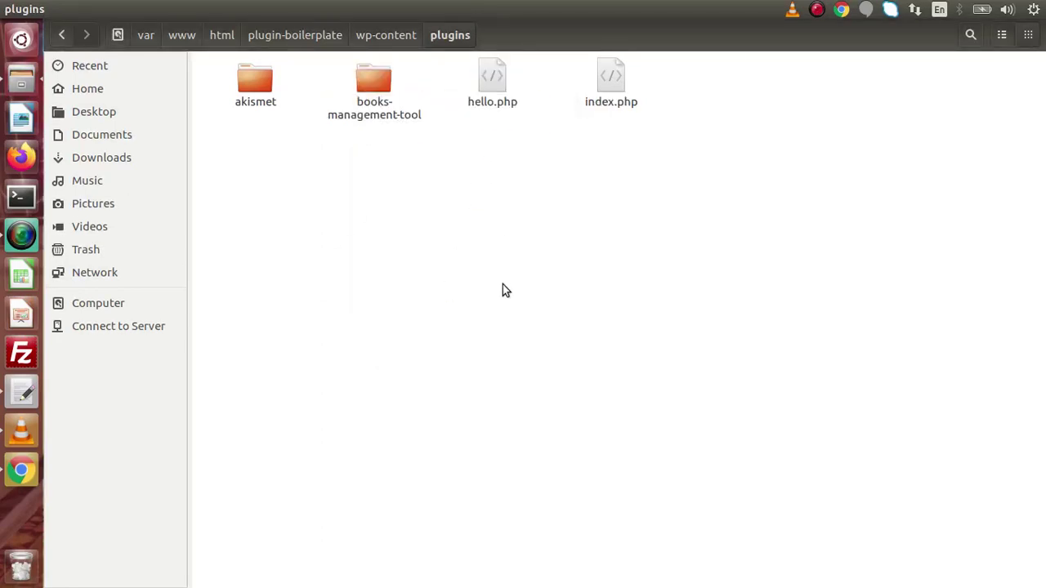
double_click(372, 85)
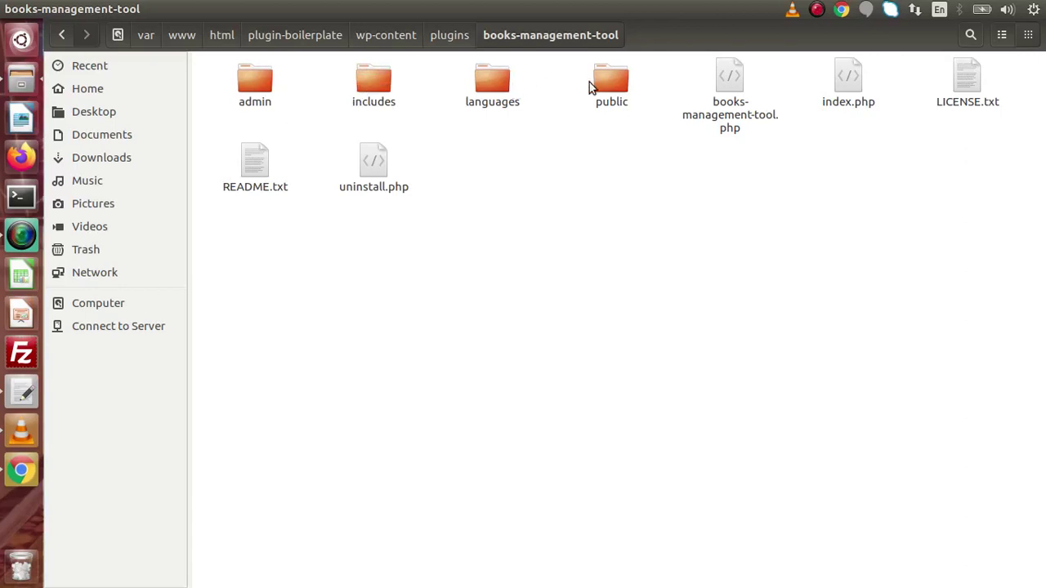
Look over the plugin's root files, peek into admin, then open the includes folder
left_click_drag(686, 72, 700, 201)
left_click(698, 197)
double_click(256, 83)
key("BackSpace")
key("Right")
key("Return")
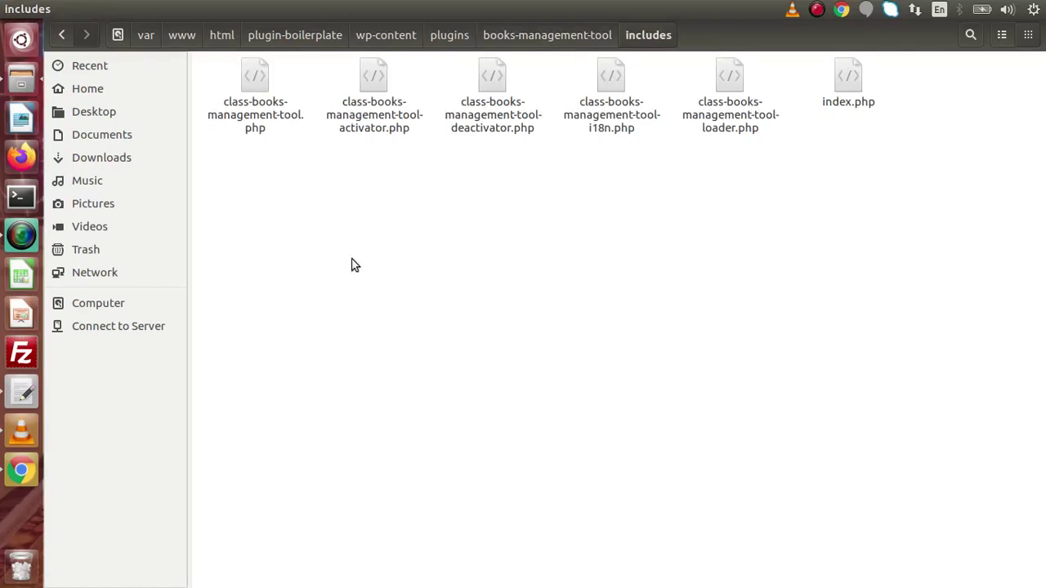
left_click(21, 392)
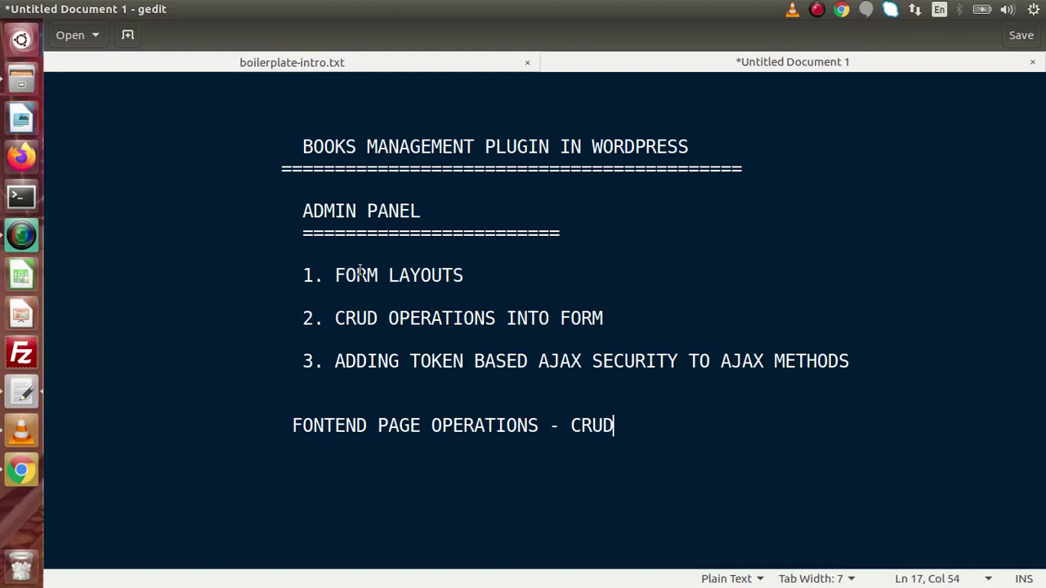
Show the boilerplate-intro.txt notes with the Part #3 outline in gedit
left_click(418, 62)
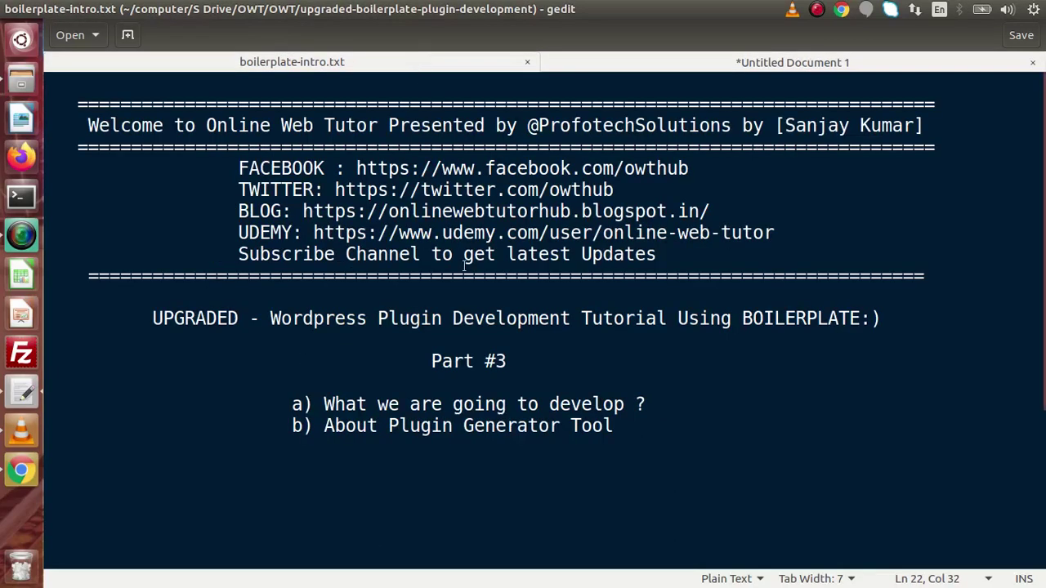